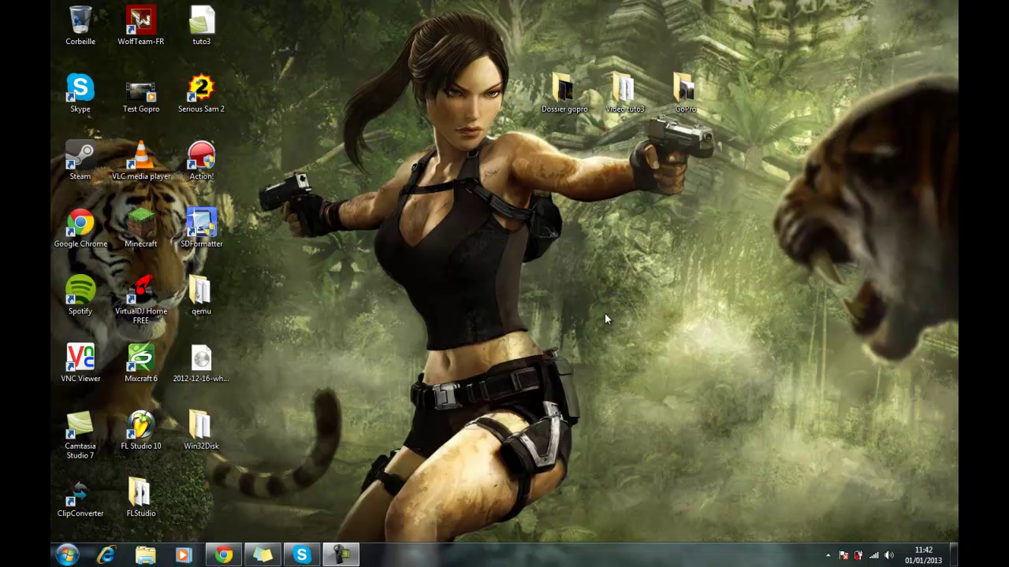
Switch to Chrome, open the blog thecloic.fr, and dismiss the site's notice.
click(224, 556)
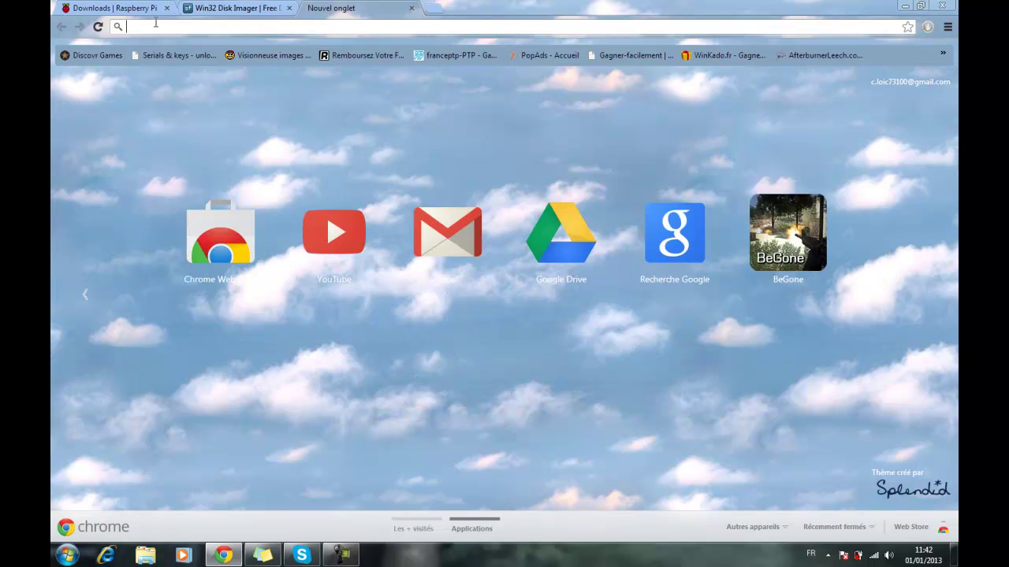
text(th)
key(BackSpace)
key(BackSpace)
key(BackSpace)
text(thr)
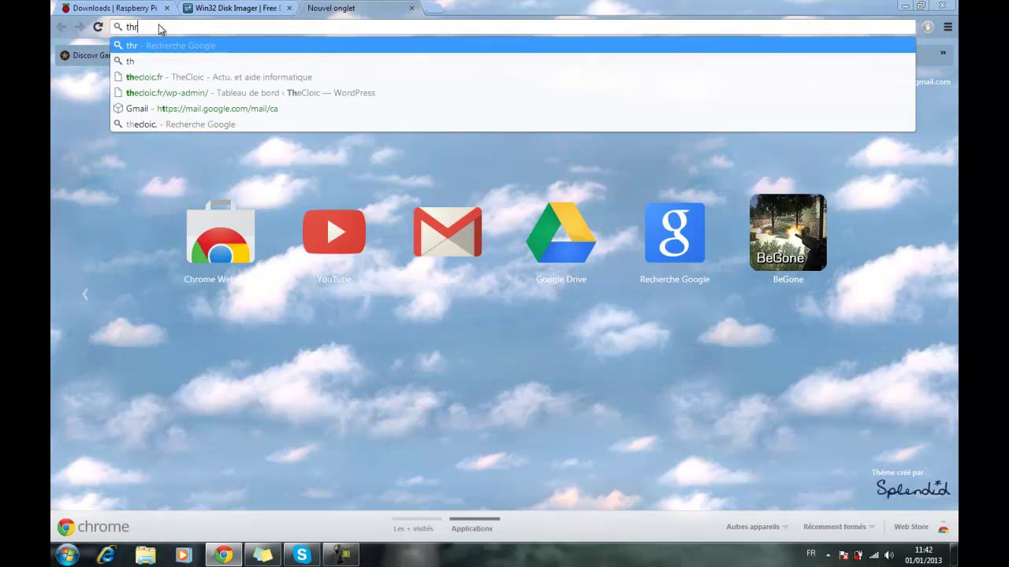
key(BackSpace)
text(e)
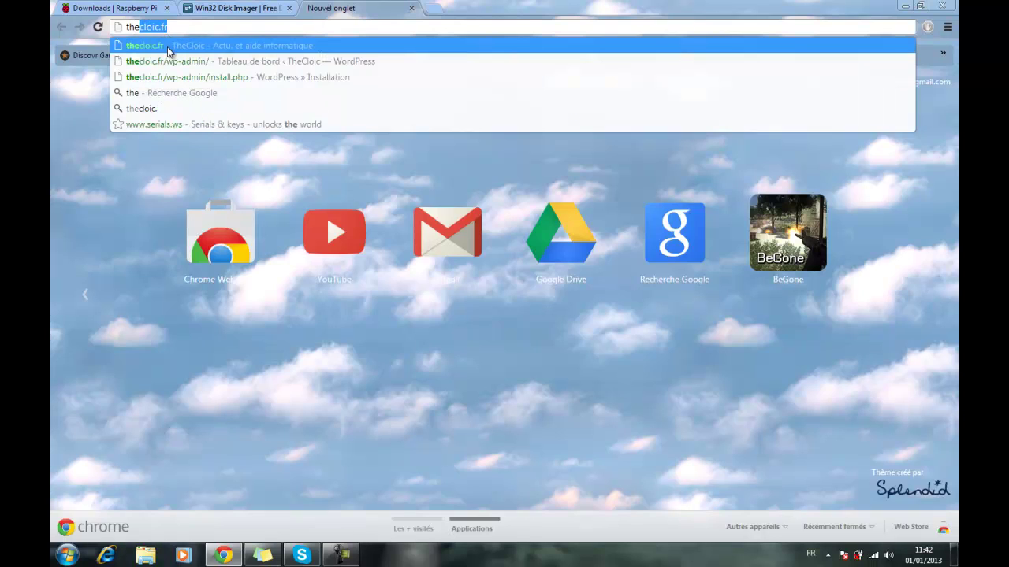
click(167, 47)
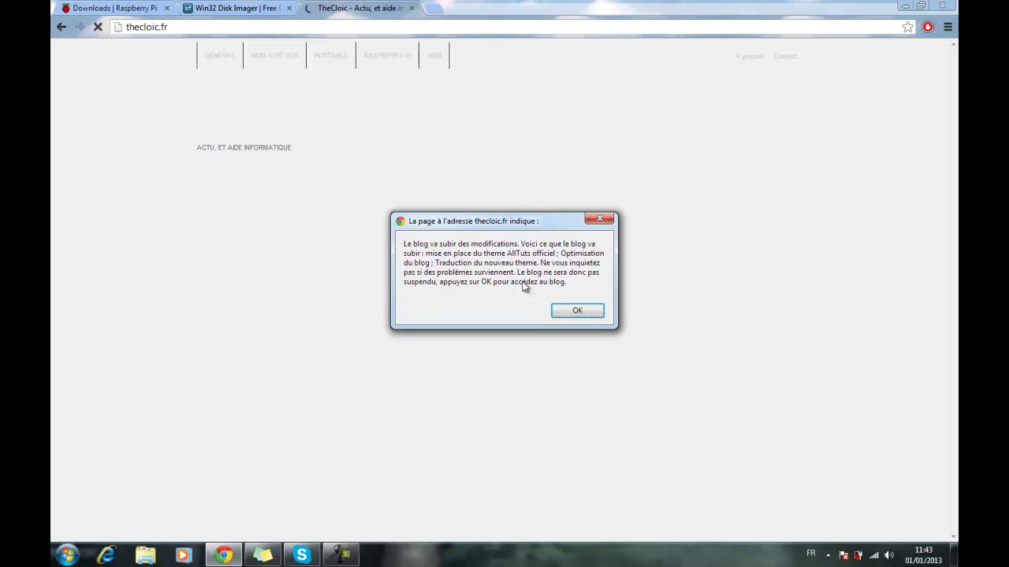
click(573, 312)
Look through the blog's home page articles, then close the blog.
drag(952, 181, 952, 387)
scroll(567, 267, up, 5)
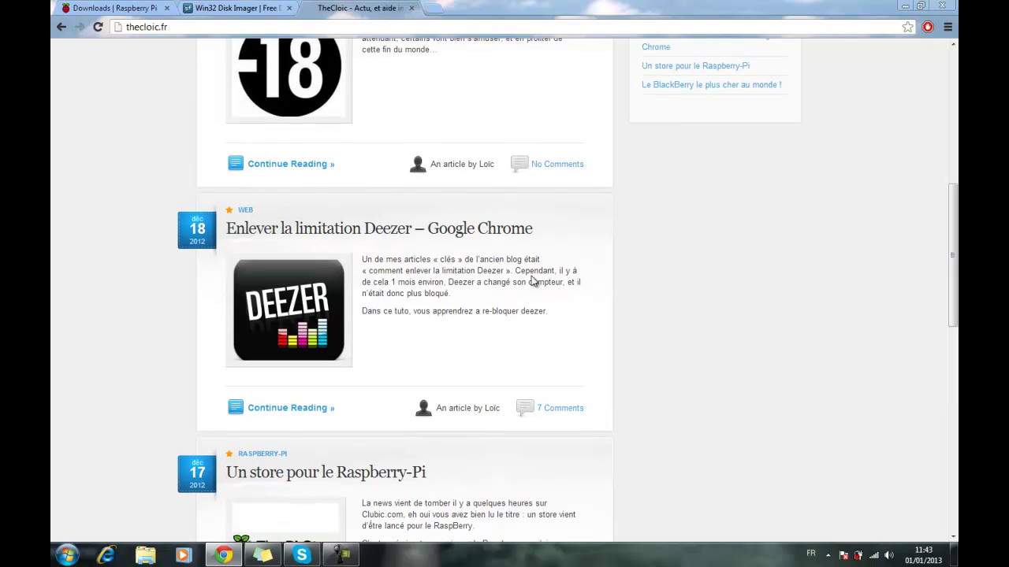
scroll(361, 271, up, 3)
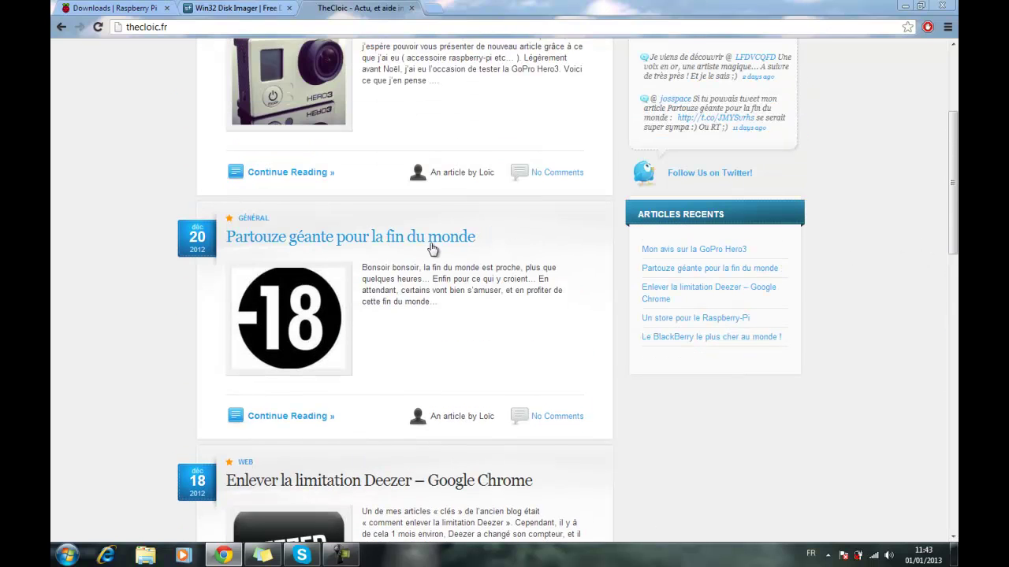
scroll(520, 319, up, 3)
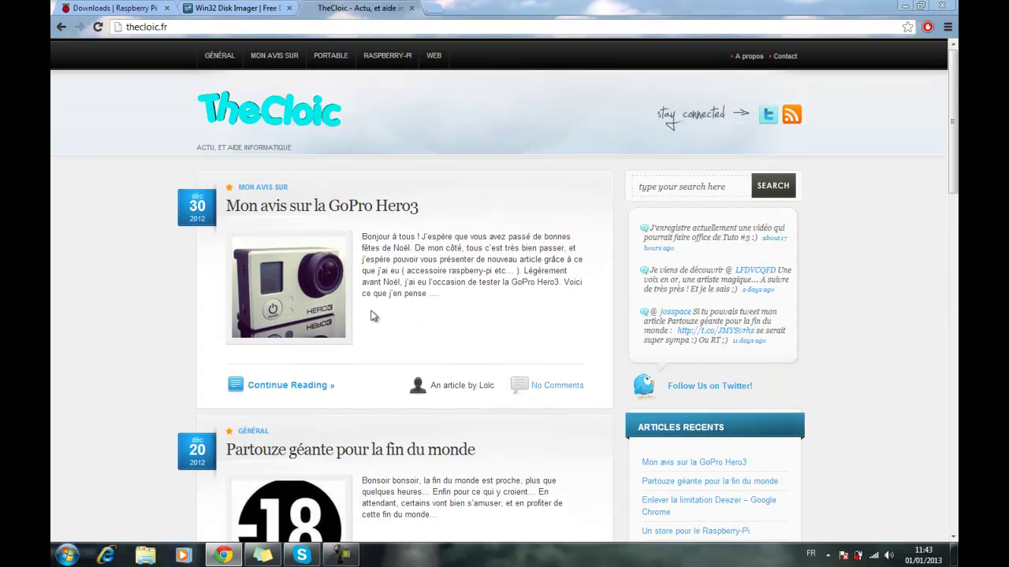
click(410, 9)
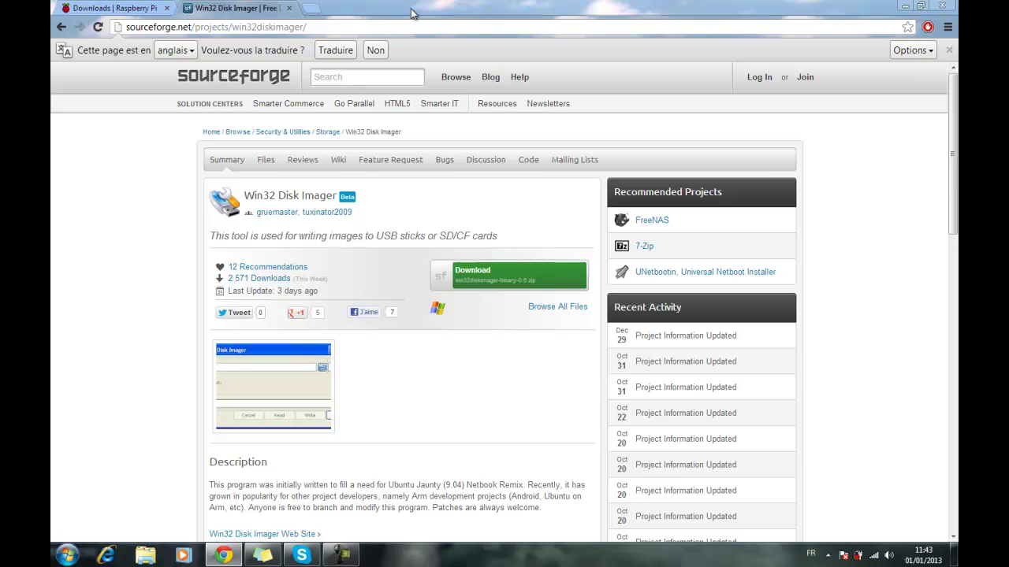
Search Google for "raspberry pi" in a new tab and show the image results.
click(224, 556)
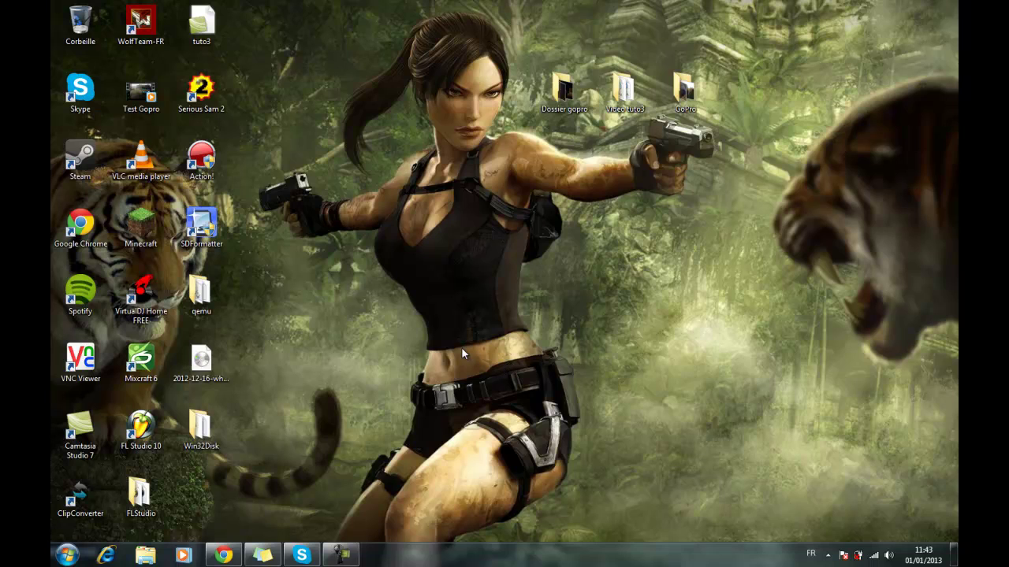
click(227, 554)
click(314, 9)
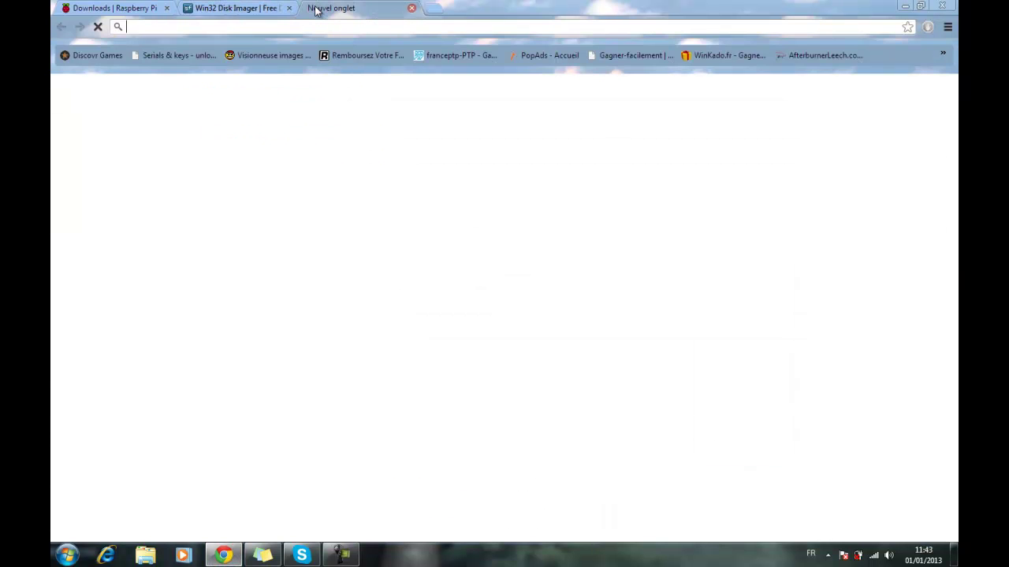
text(raspberry)
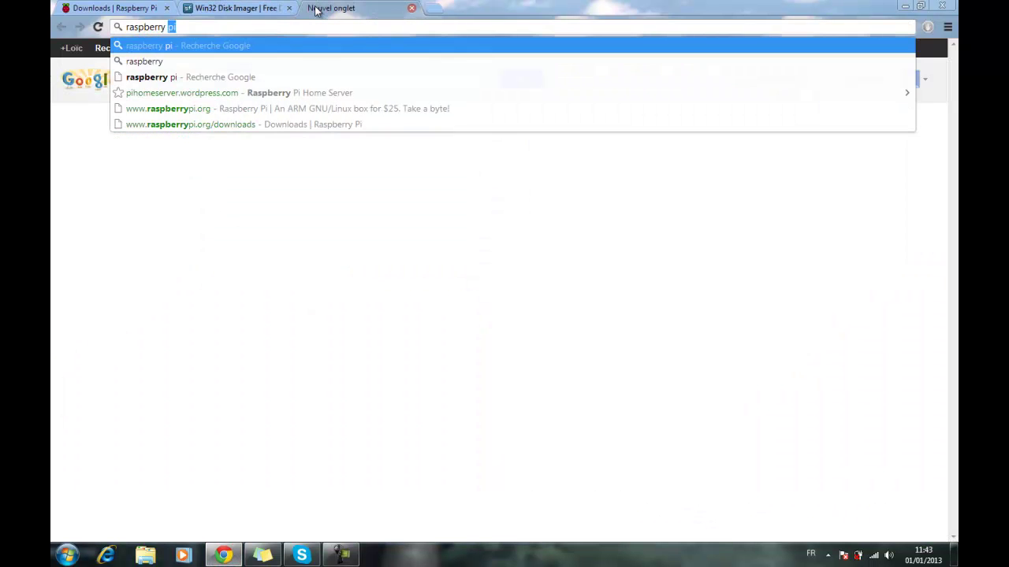
text( pi)
key(Return)
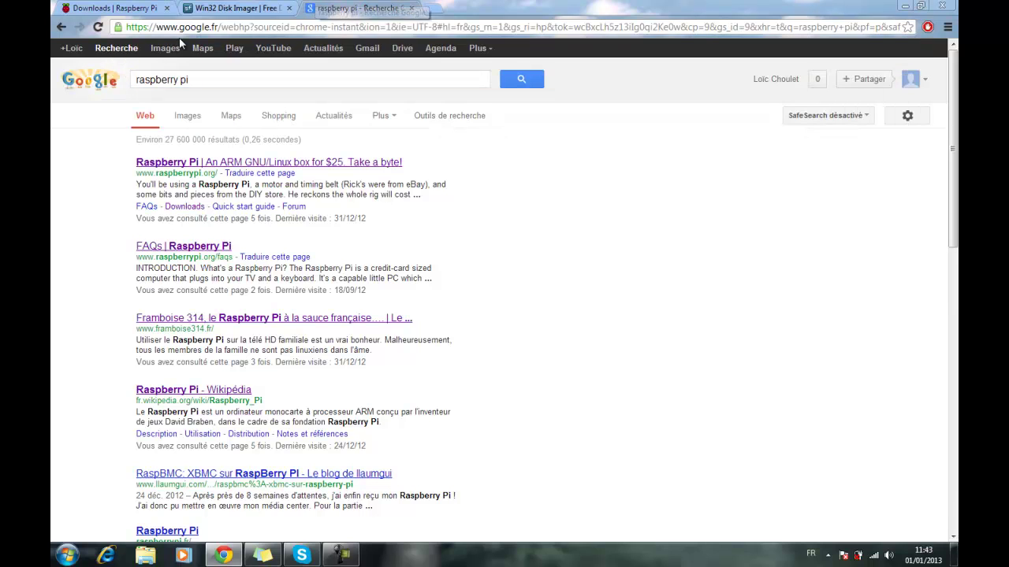
click(162, 51)
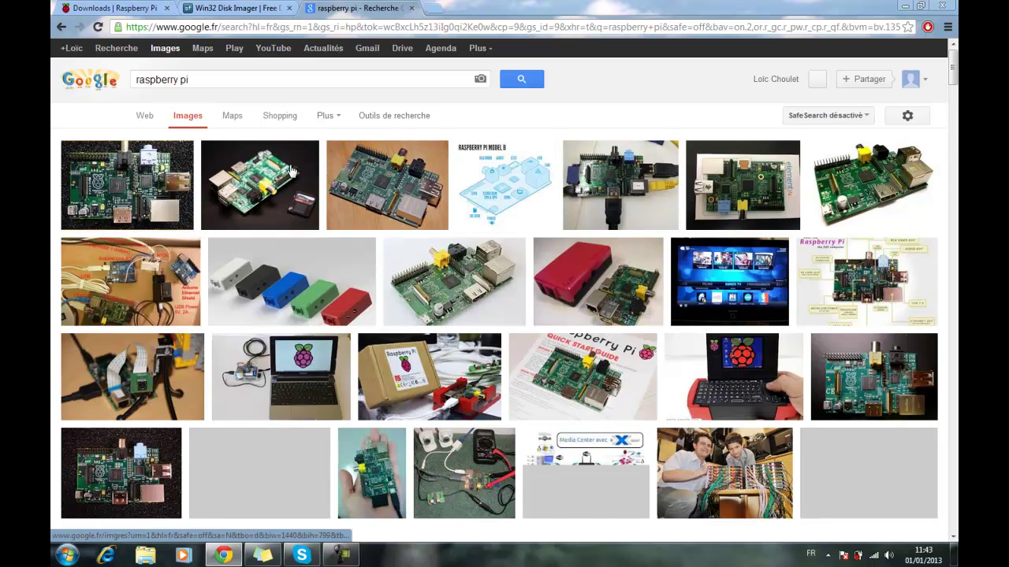
mouse_move(292, 170)
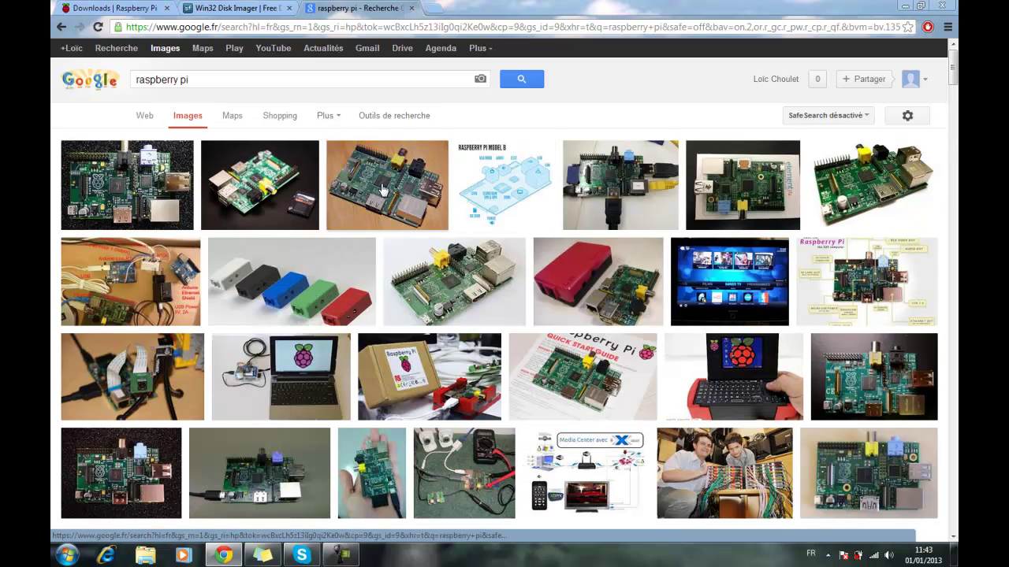
View the photo of the board beside an SD card and its source FAQs page, then close that tab.
click(266, 180)
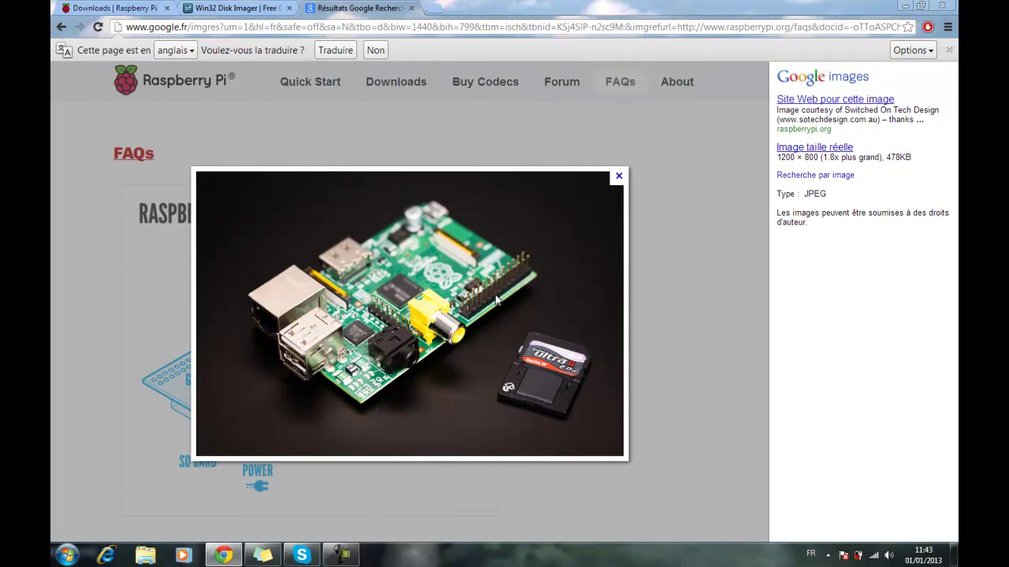
click(617, 167)
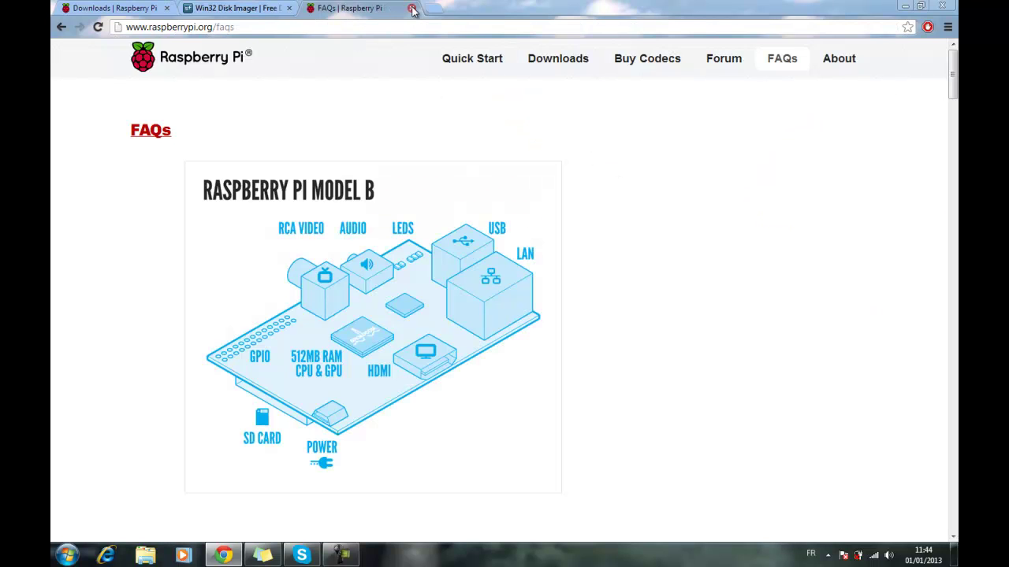
click(410, 8)
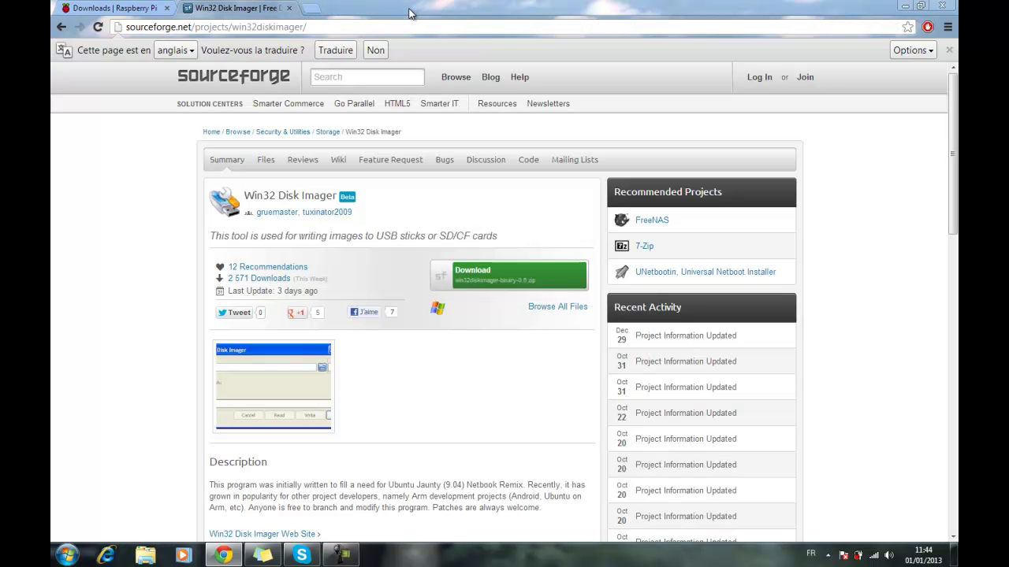
Bring up the Raspberry Pi Downloads page and examine the Raspbian "wheezy" section.
click(118, 8)
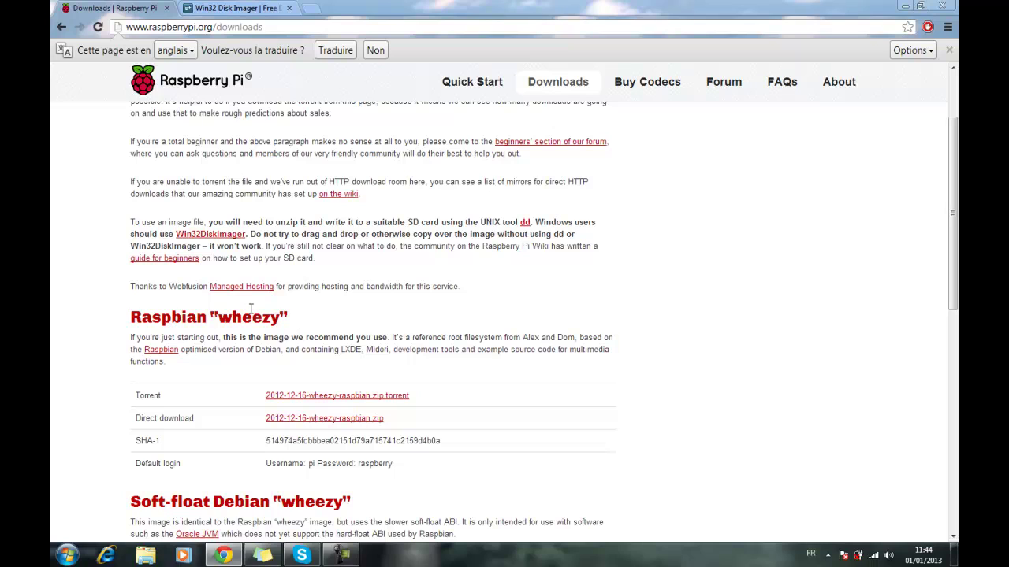
drag(171, 316, 256, 317)
click(289, 334)
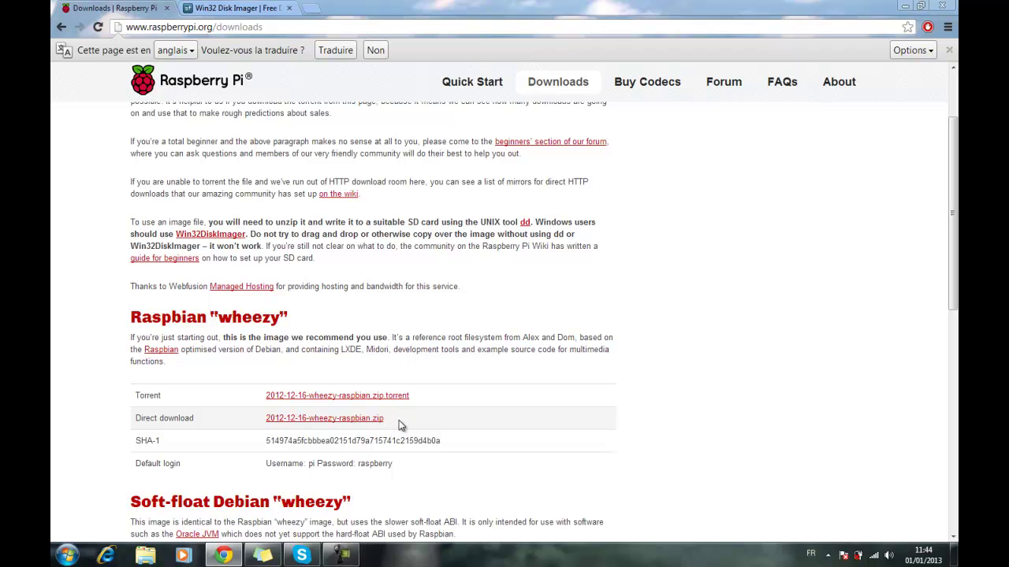
Locate the Win32Disk folder and the wheezy-raspbian image on the desktop, then return to the Downloads page.
click(219, 556)
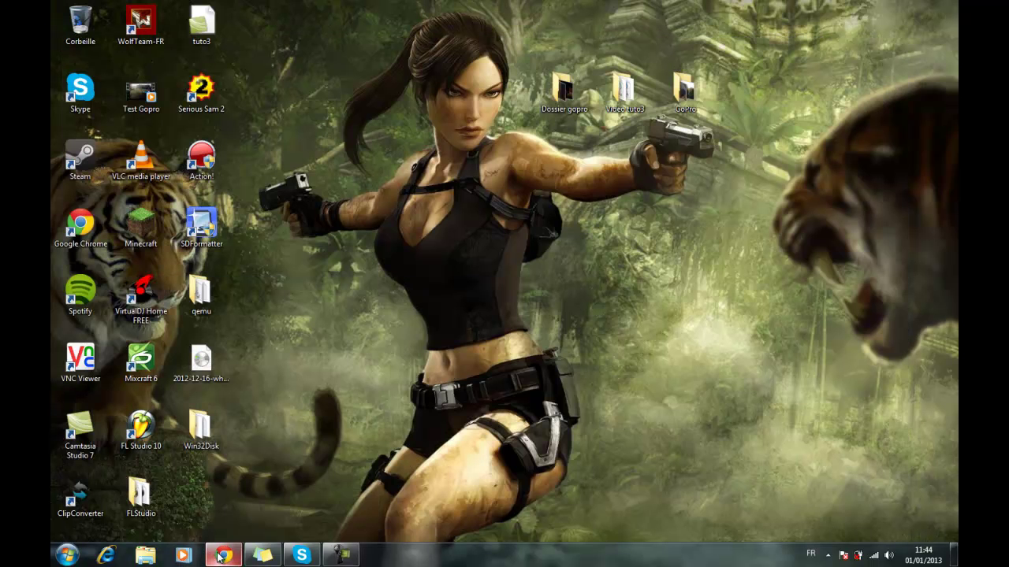
click(226, 448)
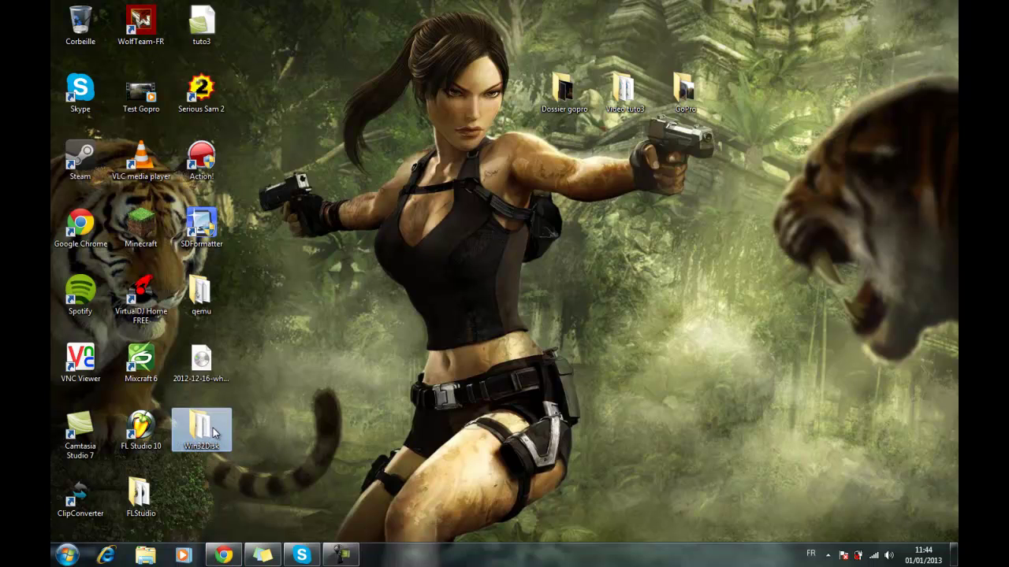
click(214, 361)
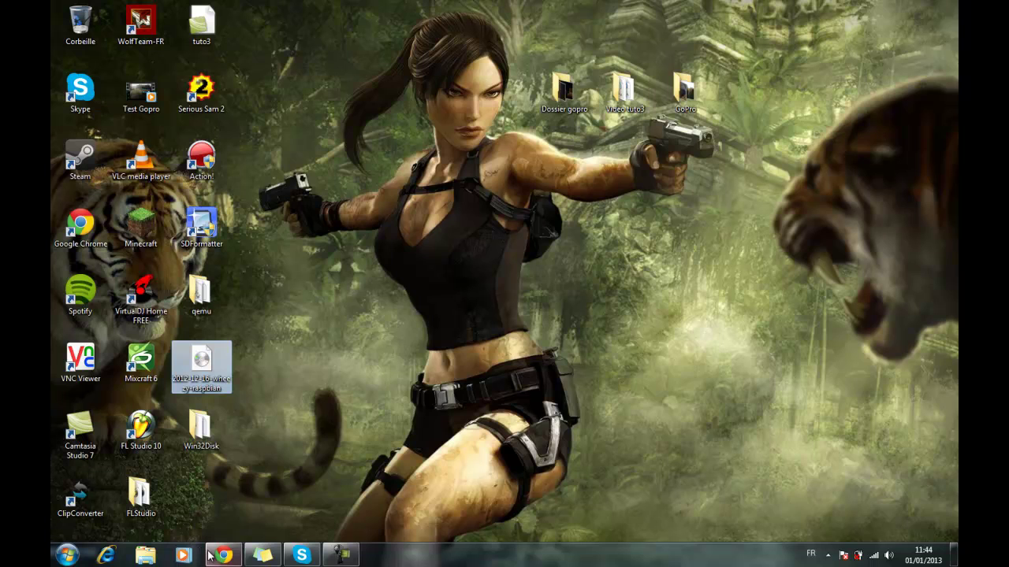
mouse_move(213, 557)
click(231, 494)
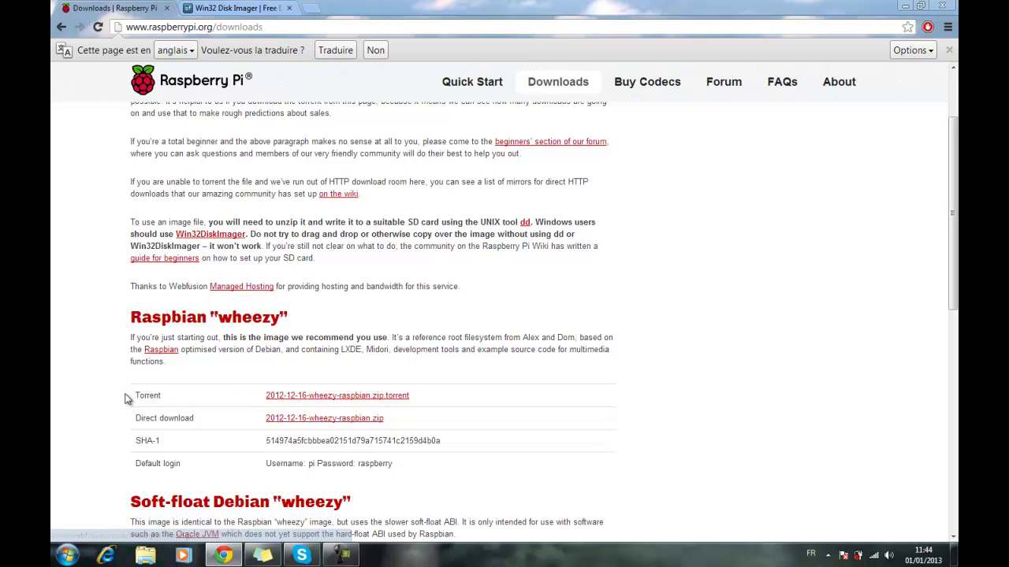
Examine the Torrent and Direct download options for the Raspbian "wheezy" image.
scroll(169, 315, up, 1)
scroll(178, 292, down, 1)
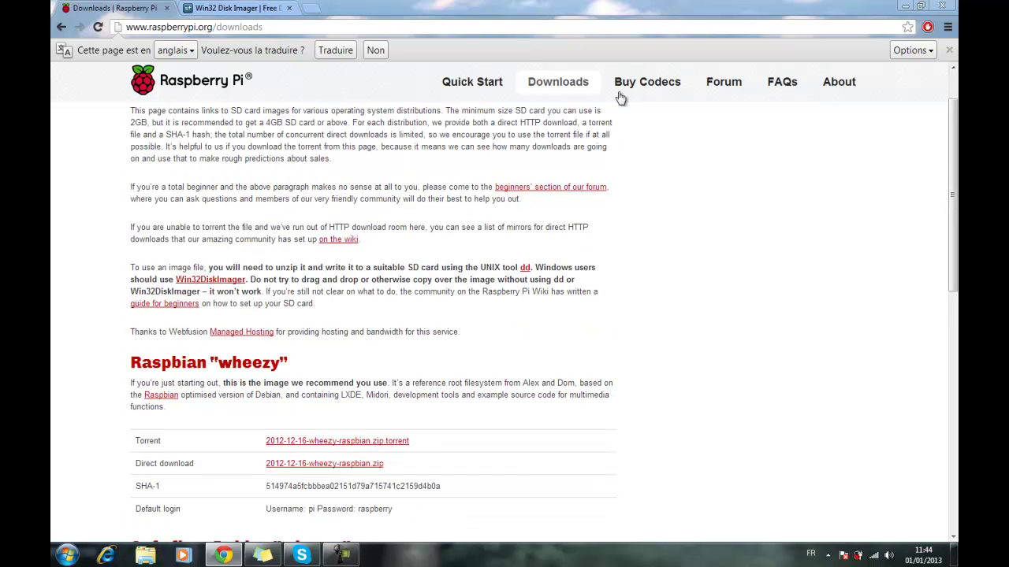
scroll(350, 331, down, 1)
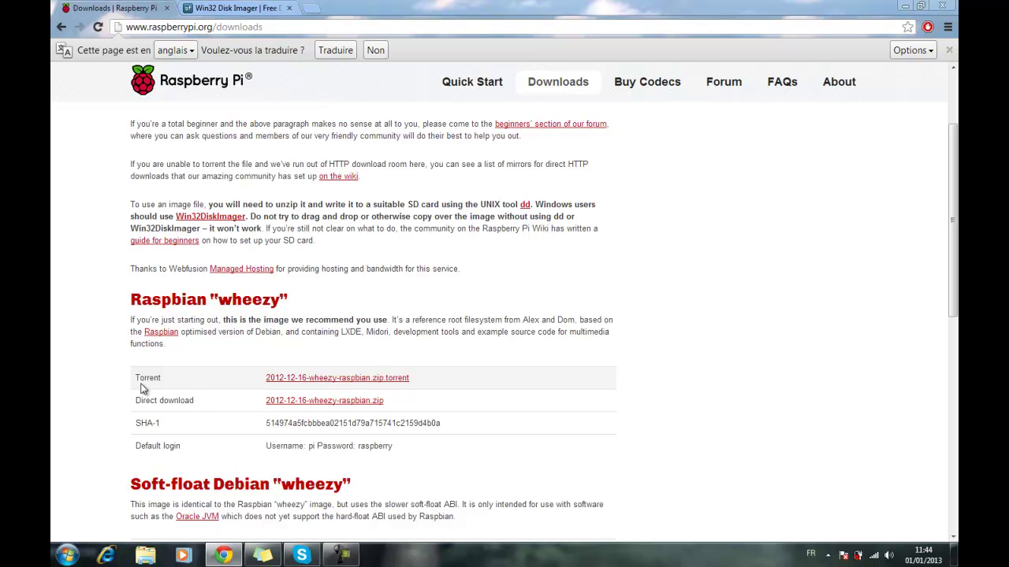
drag(211, 399, 164, 383)
click(188, 395)
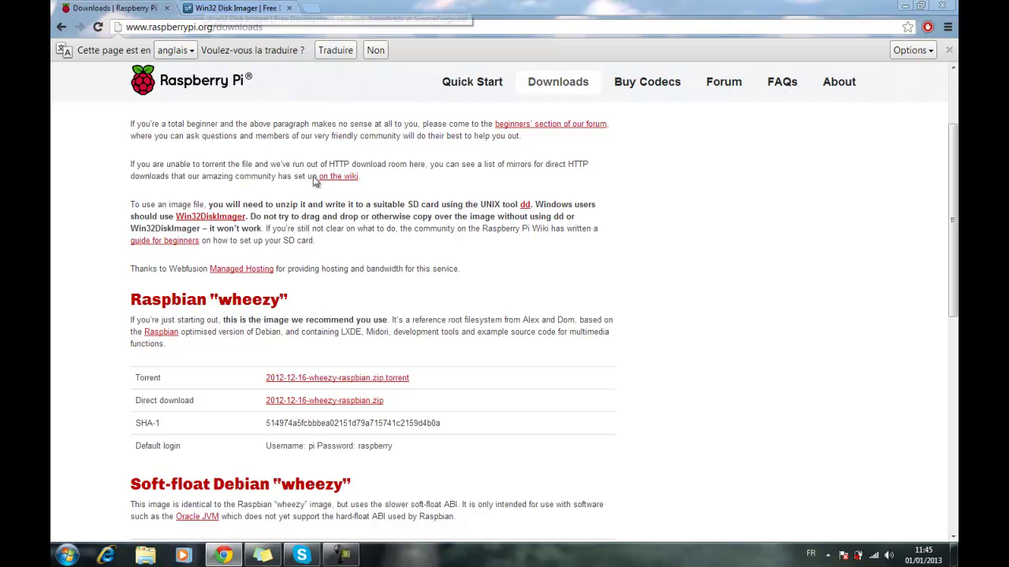
mouse_move(180, 403)
mouse_down()
mouse_move(205, 405)
mouse_move(133, 401)
mouse_move(150, 378)
mouse_move(163, 402)
mouse_up()
click(159, 399)
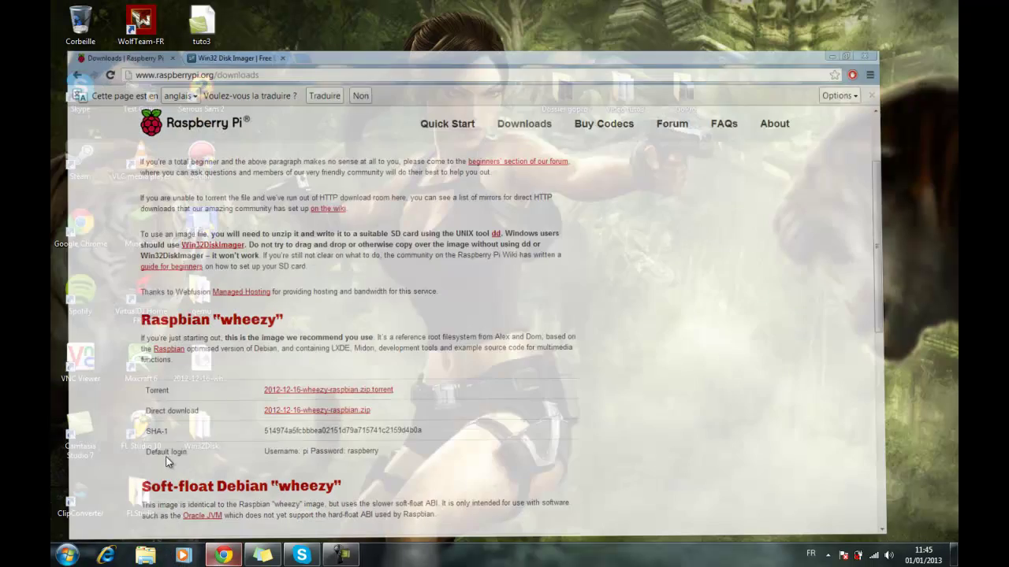
Check the size of the 2012-12-16-wheezy-raspbian disk image on the desktop in its properties, then close them.
click(223, 556)
right_click(187, 427)
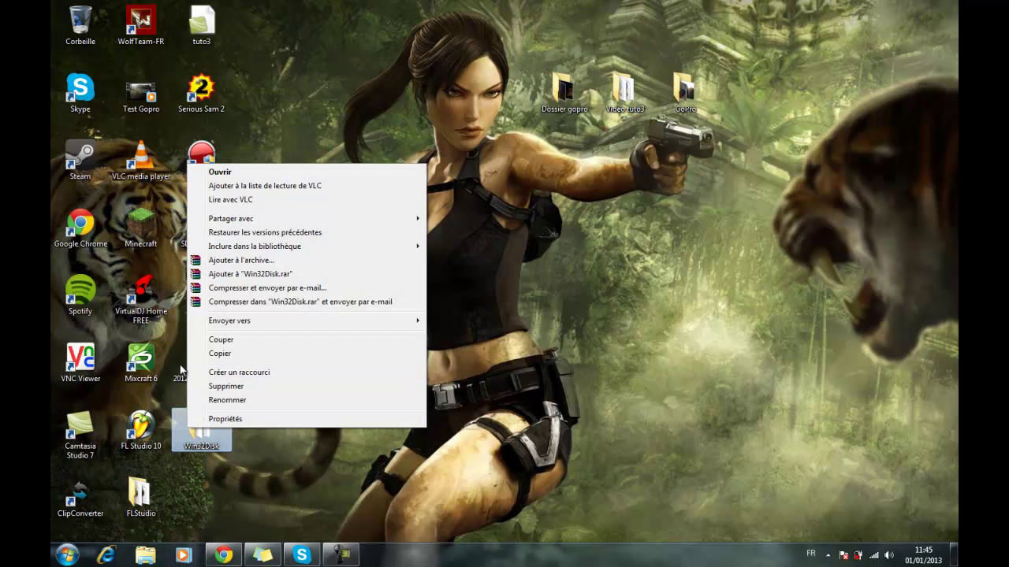
click(201, 364)
right_click(196, 364)
click(233, 356)
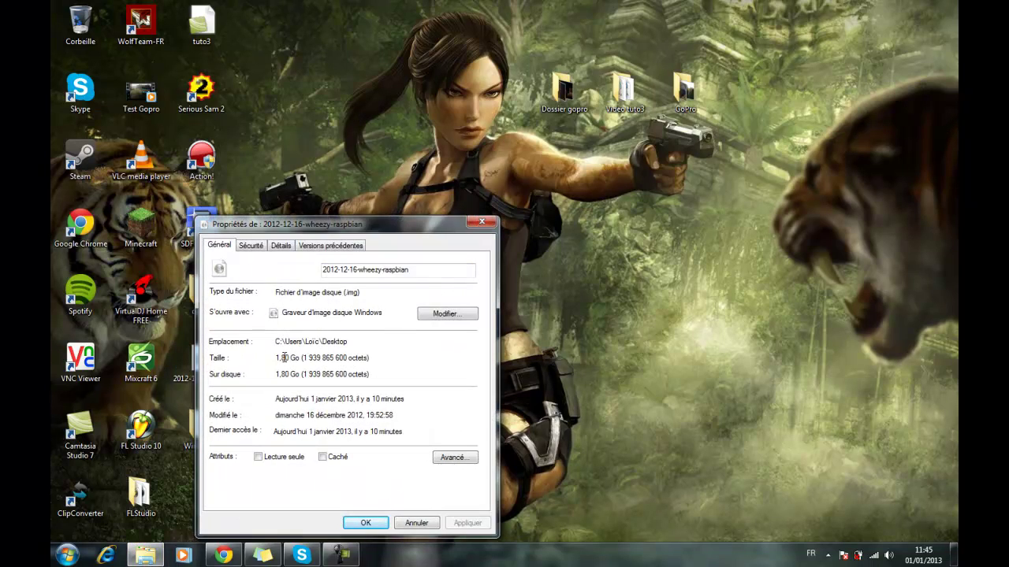
click(481, 222)
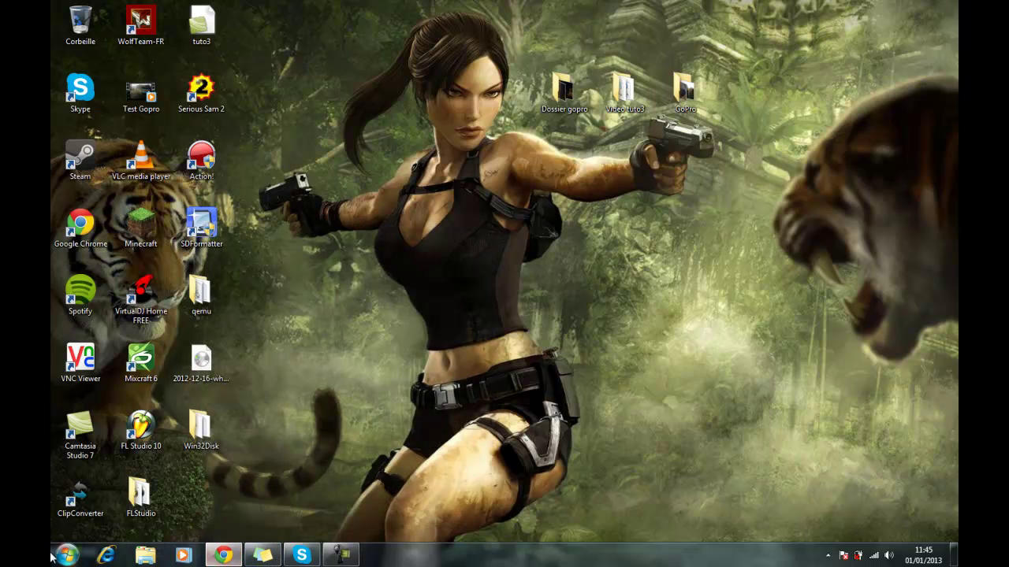
Return to Chrome and view the Win32 Disk Imager download page on SourceForge.
click(224, 556)
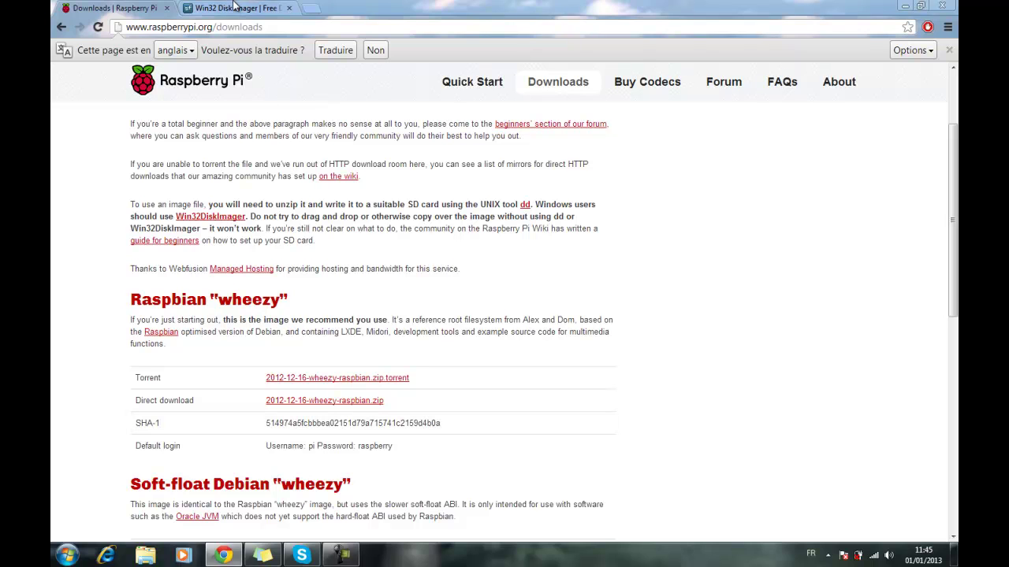
click(236, 8)
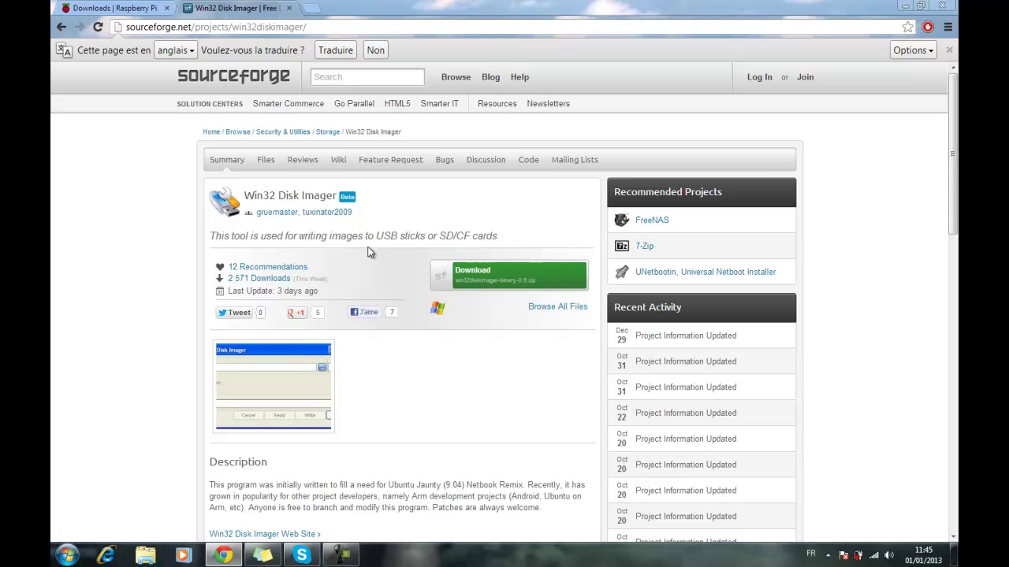
Switch to Windows Explorer and open the 2012-12-16-wheezy-raspbian ZIP archive from the Téléchargements folder.
click(224, 555)
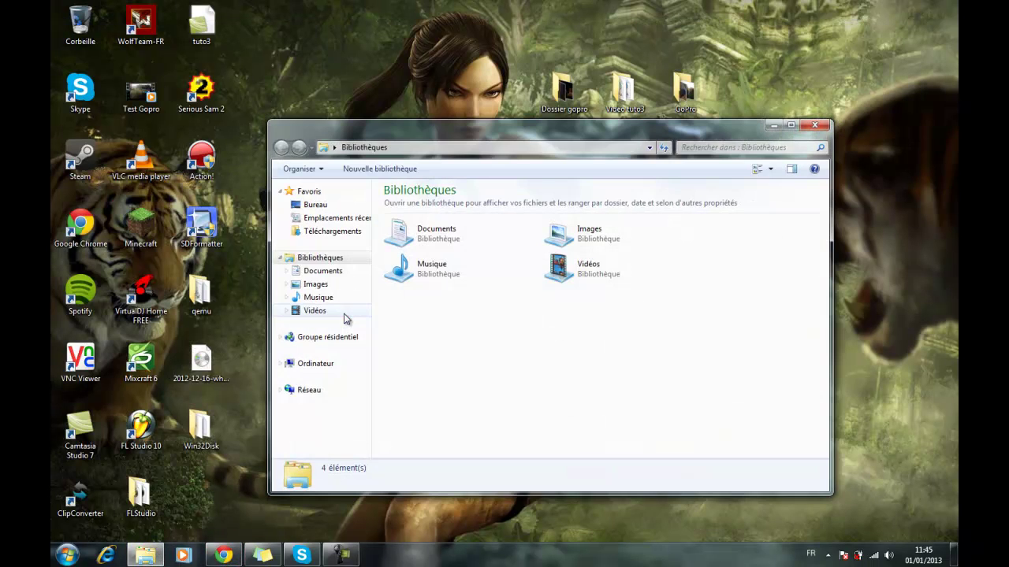
click(328, 232)
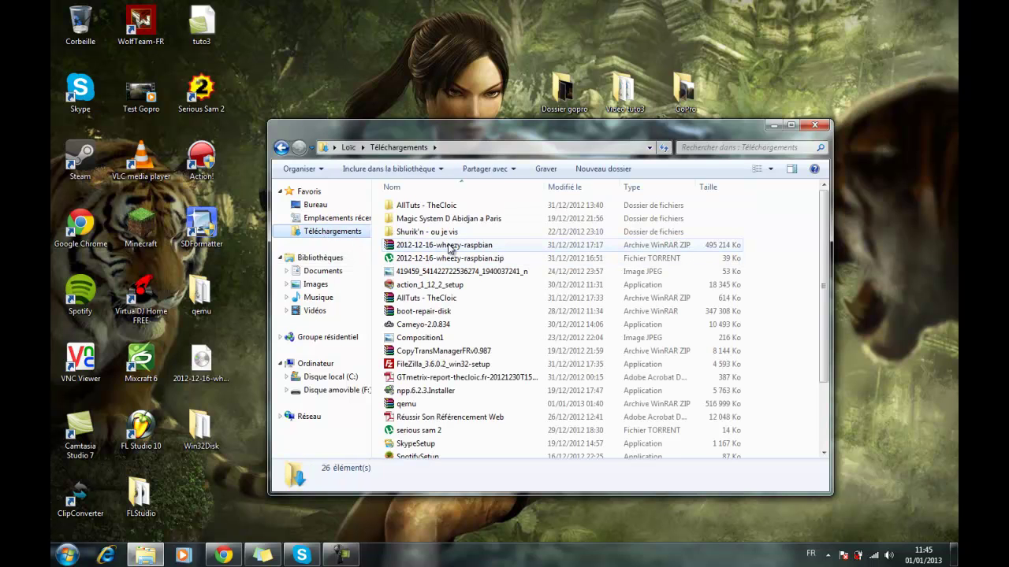
double_click(449, 245)
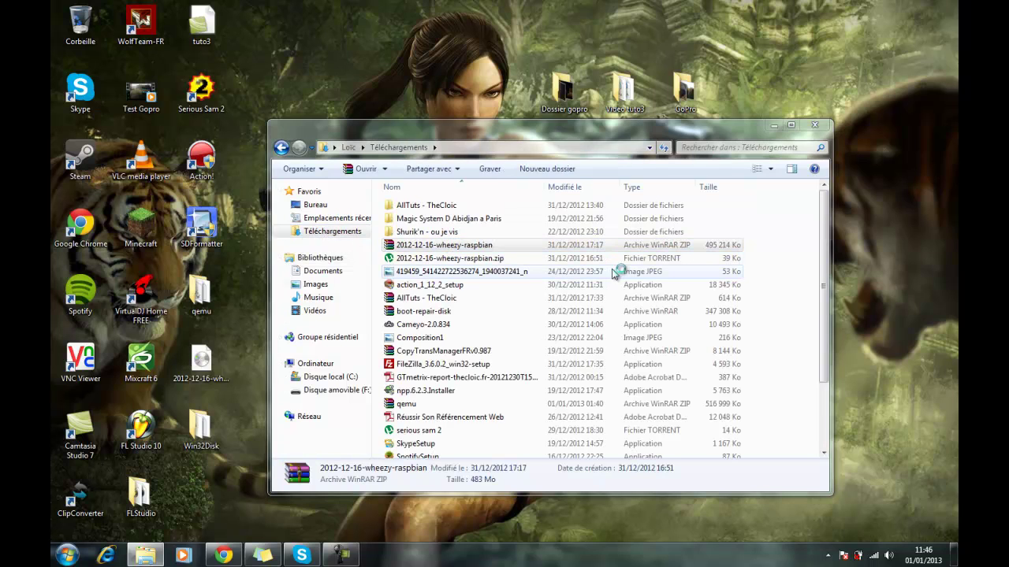
Close the Raspbian archive, view the win32diskimager-binary-0.6 archive from Téléchargements, then close it and the Explorer window.
click(859, 89)
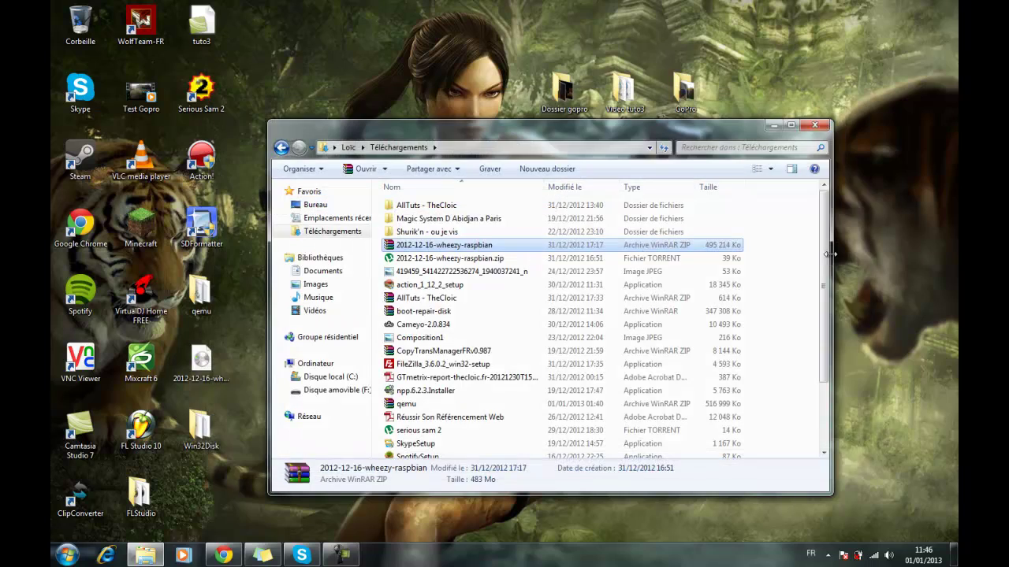
scroll(464, 438, down, 5)
double_click(464, 438)
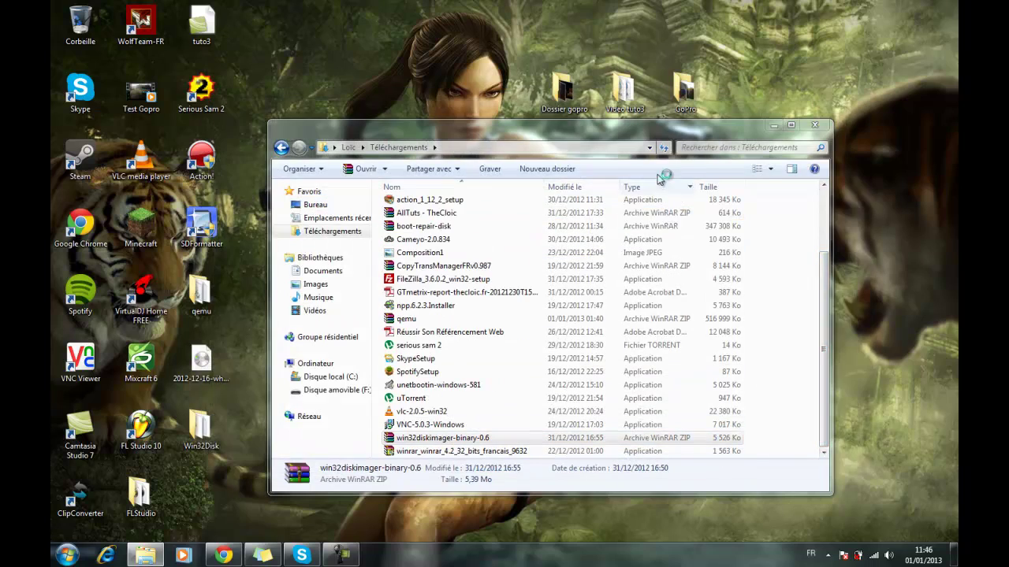
click(858, 88)
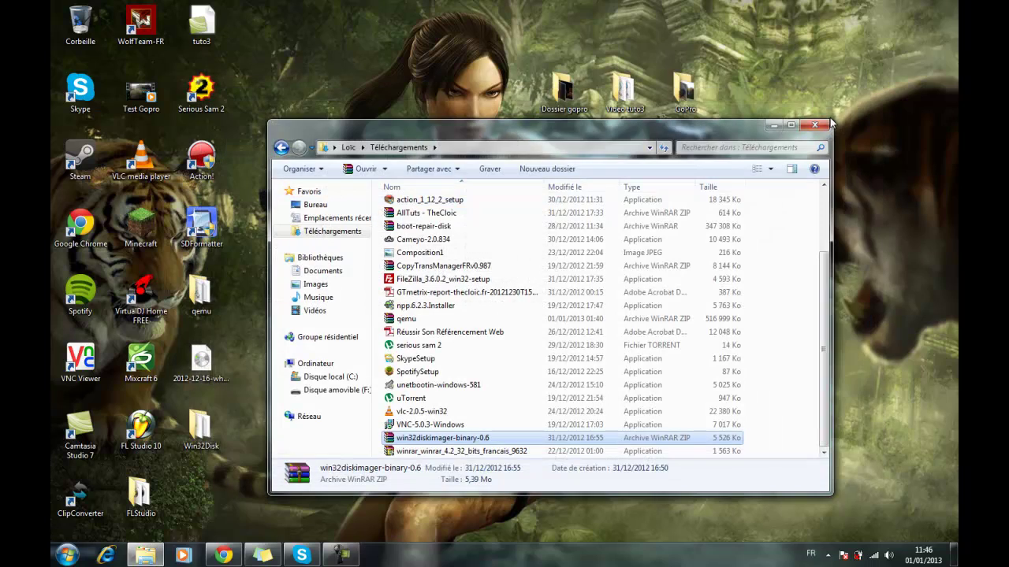
click(829, 123)
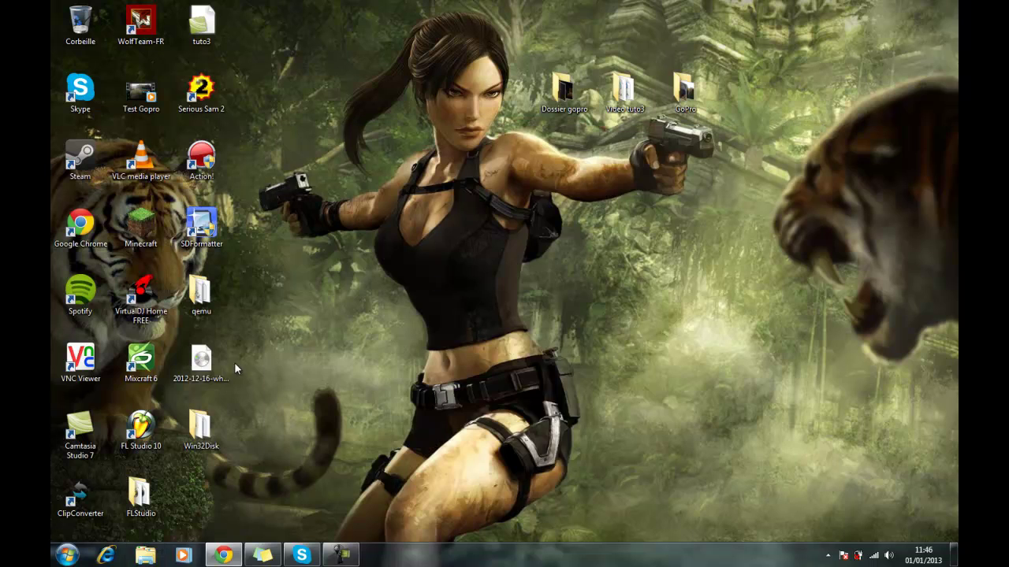
Check the capacity of removable disk F: in Ordinateur, then close the window.
click(66, 556)
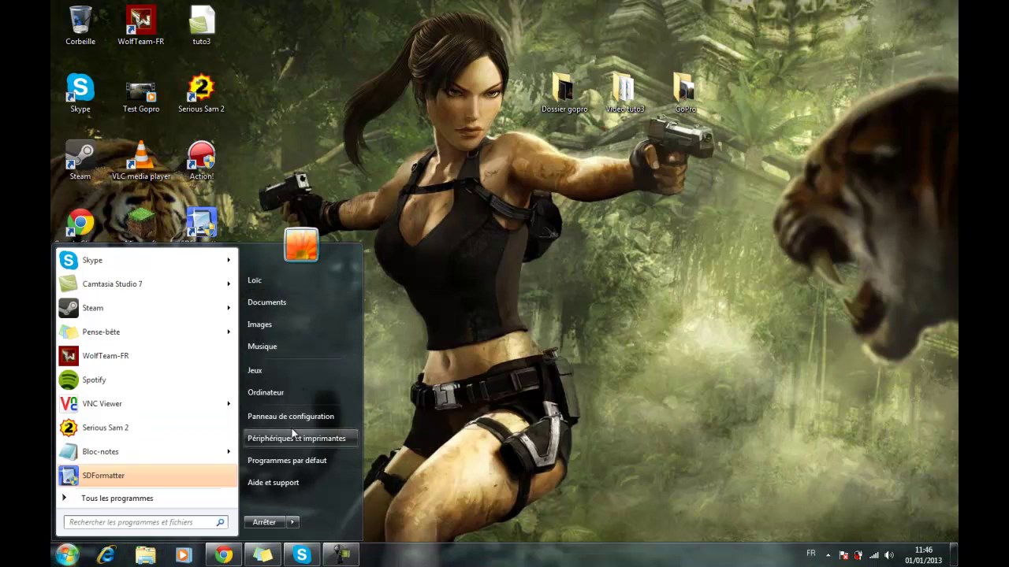
click(282, 394)
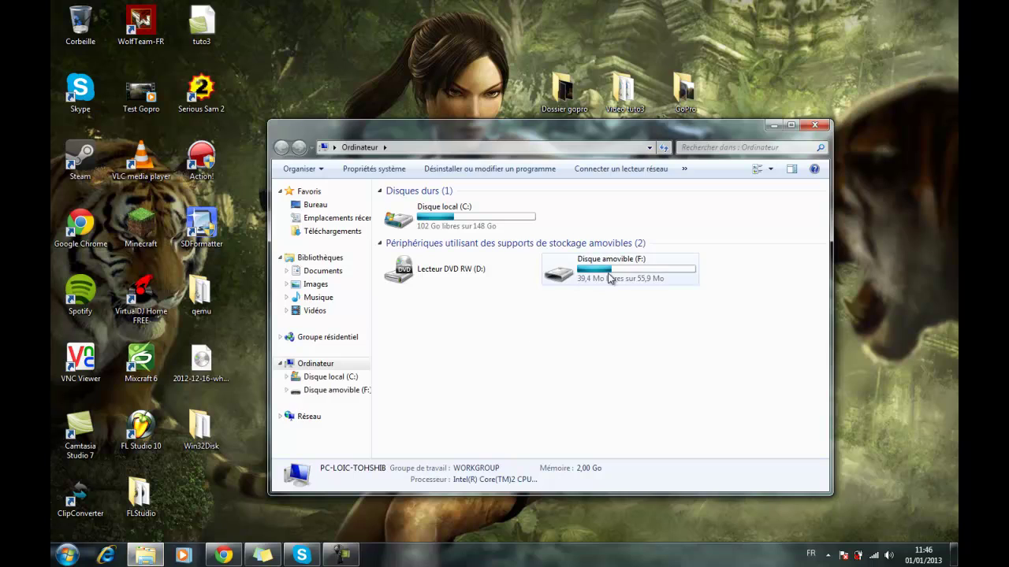
click(651, 268)
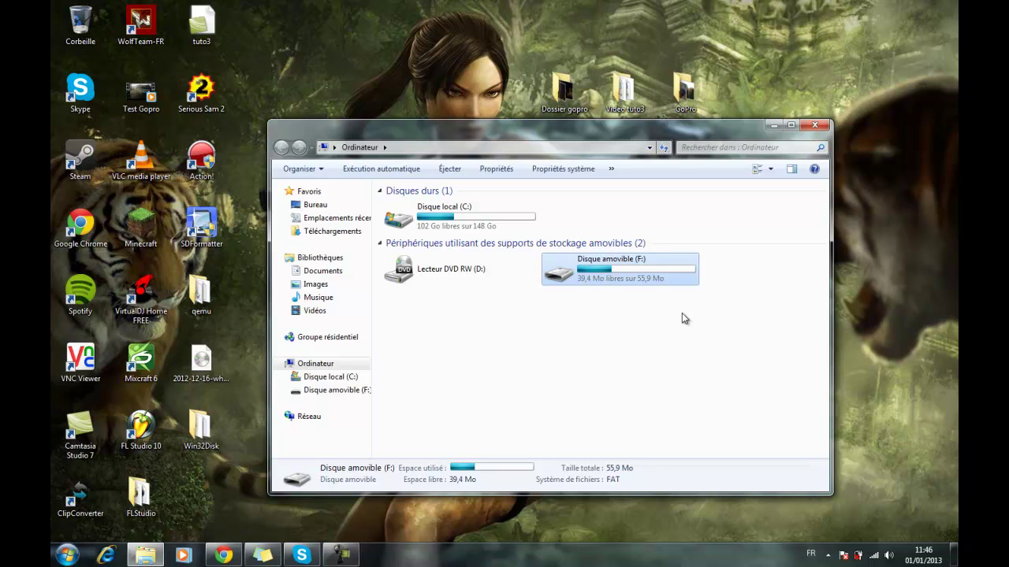
click(659, 323)
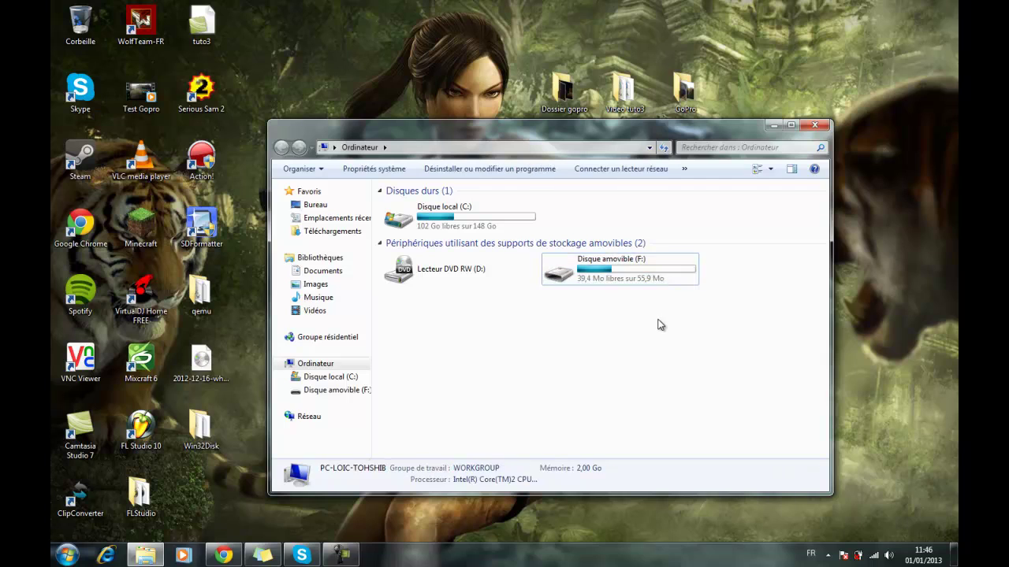
click(816, 126)
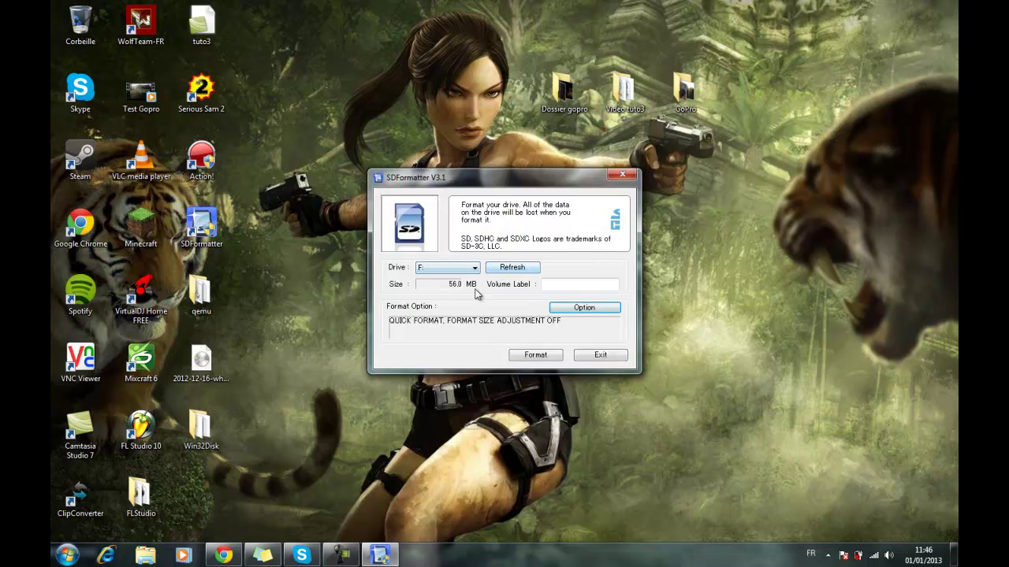
In SDFormatter, keep the format type on QUICK and set format size adjustment to ON for drive F:.
click(584, 307)
click(553, 257)
click(553, 260)
click(541, 284)
click(536, 283)
click(536, 284)
click(533, 301)
click(524, 283)
click(521, 301)
click(501, 311)
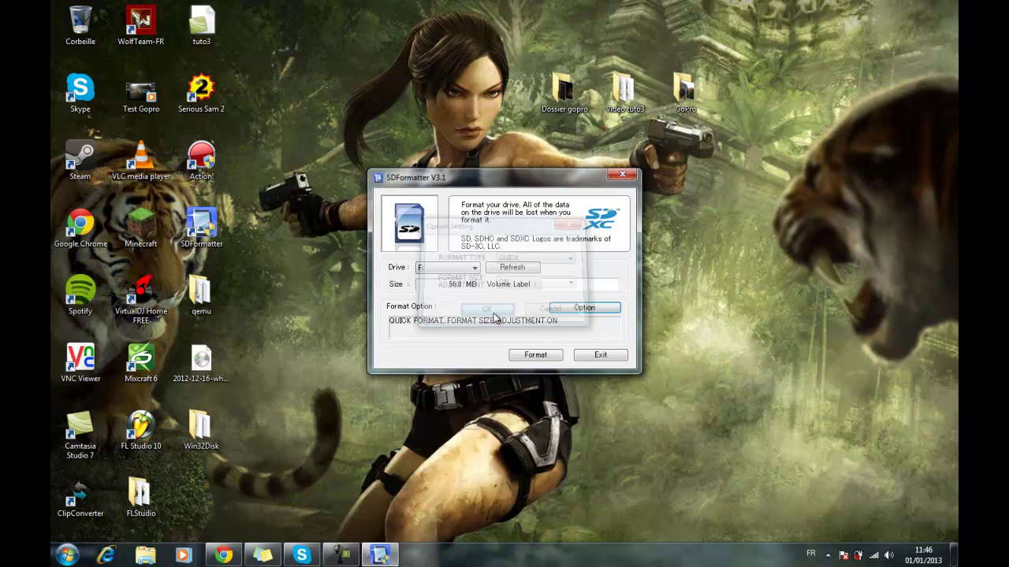
Format the SD card on drive F: with the chosen options, then exit SDFormatter.
click(533, 356)
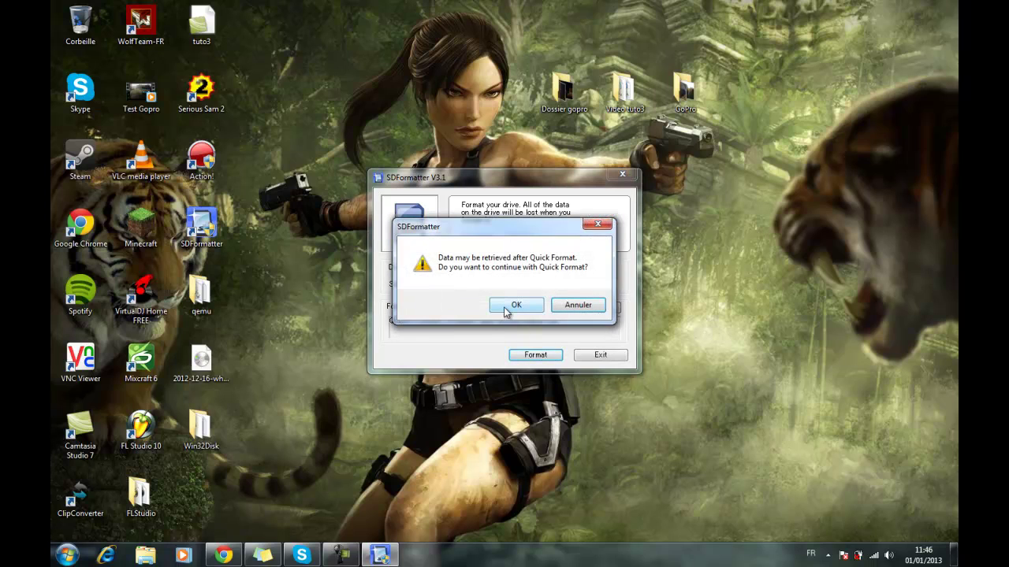
click(514, 309)
click(507, 310)
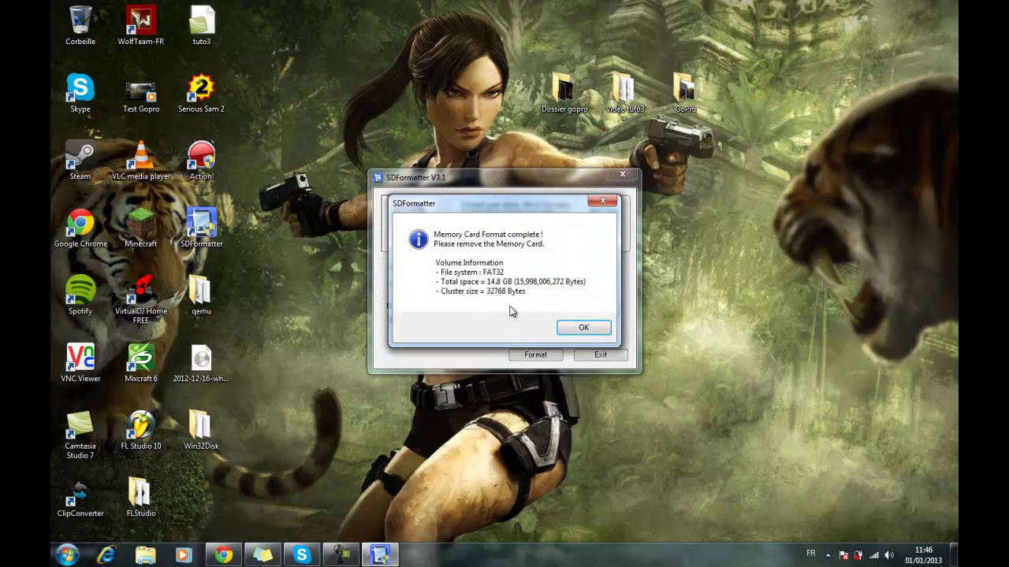
click(580, 329)
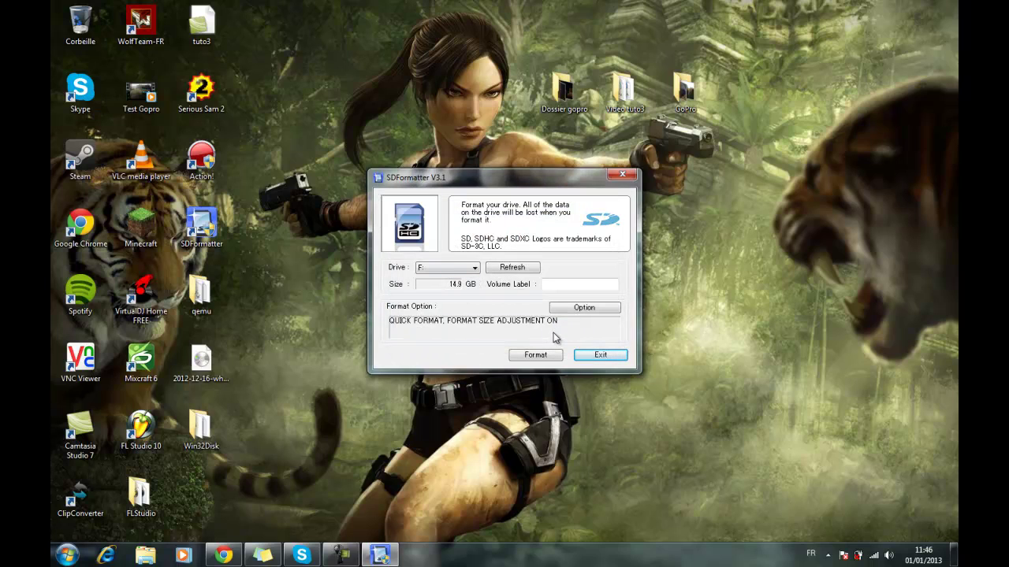
click(593, 356)
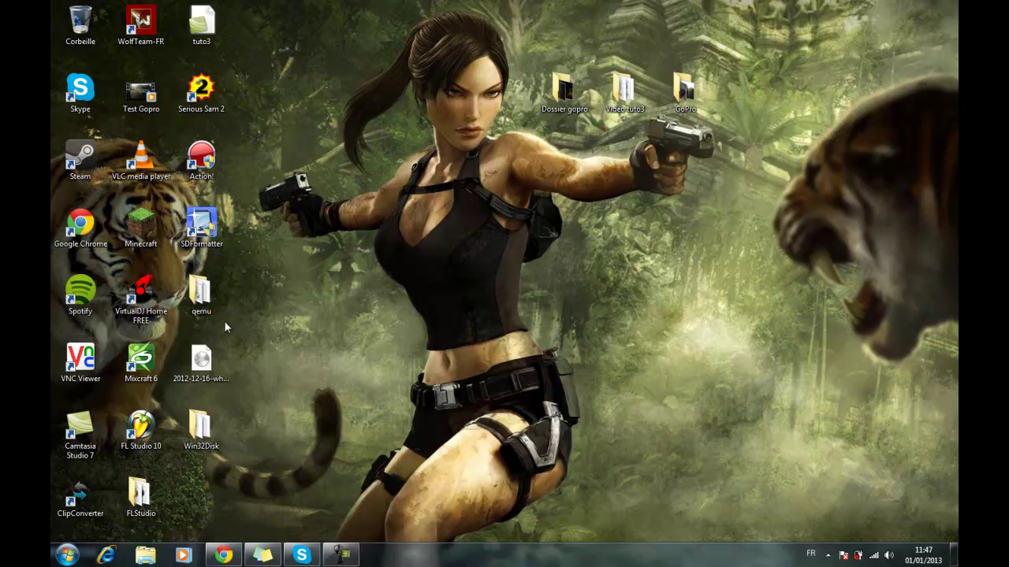
Run Win32DiskImager as administrator from the desktop's Win32Disk folder, and close the folder window.
double_click(223, 408)
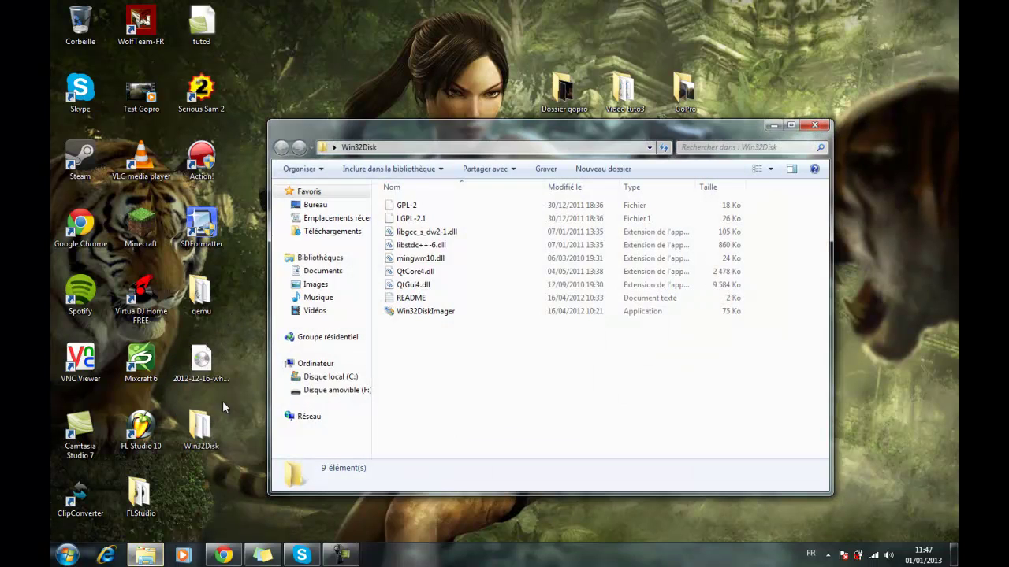
right_click(426, 312)
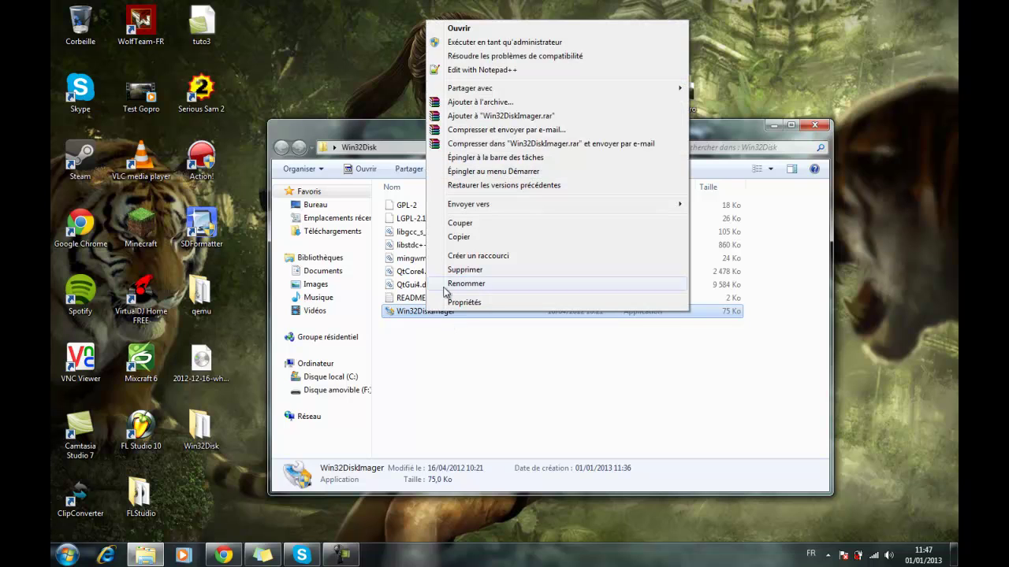
click(475, 43)
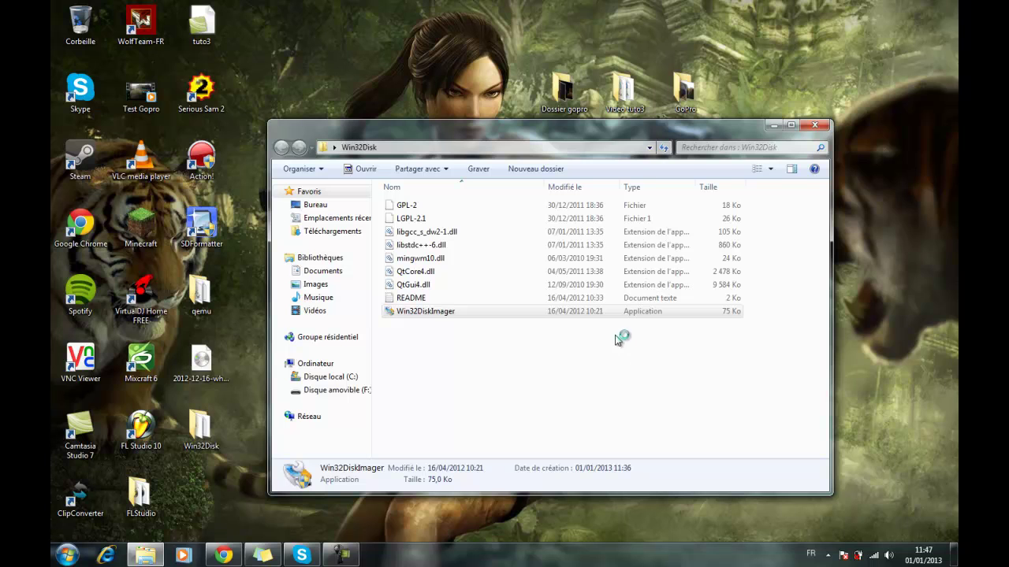
click(820, 125)
drag(256, 66, 572, 201)
drag(721, 36, 427, 50)
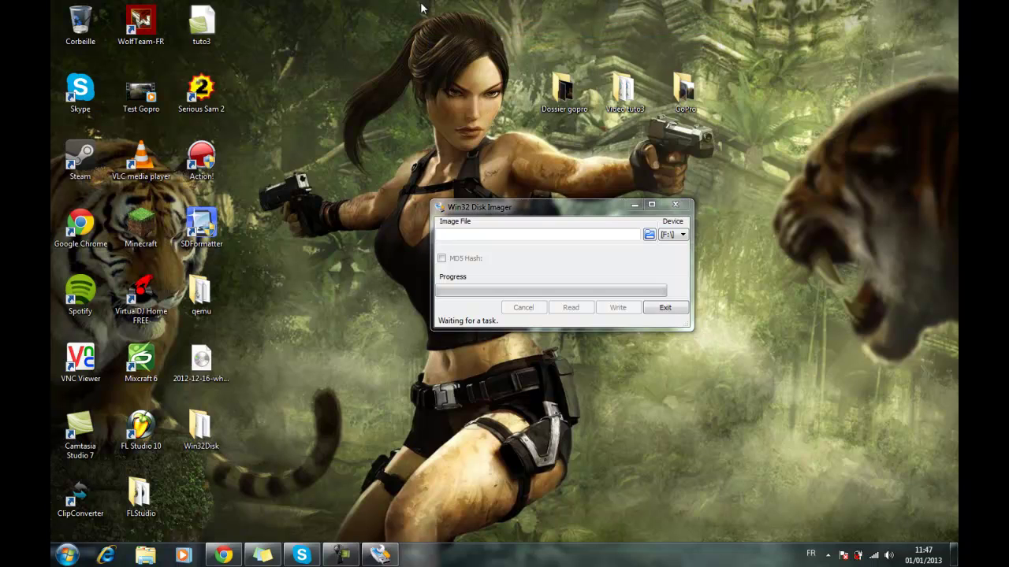
Load the 2012-12-16-wheezy-raspbian image from the desktop (Bureau) and write it to device F:, accepting the overwrite.
click(664, 238)
click(667, 246)
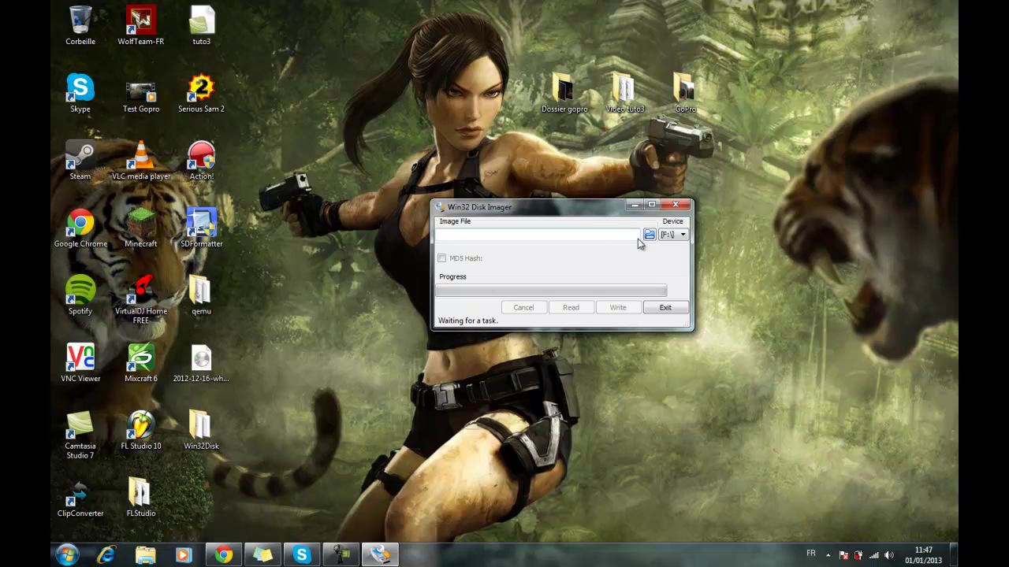
click(649, 236)
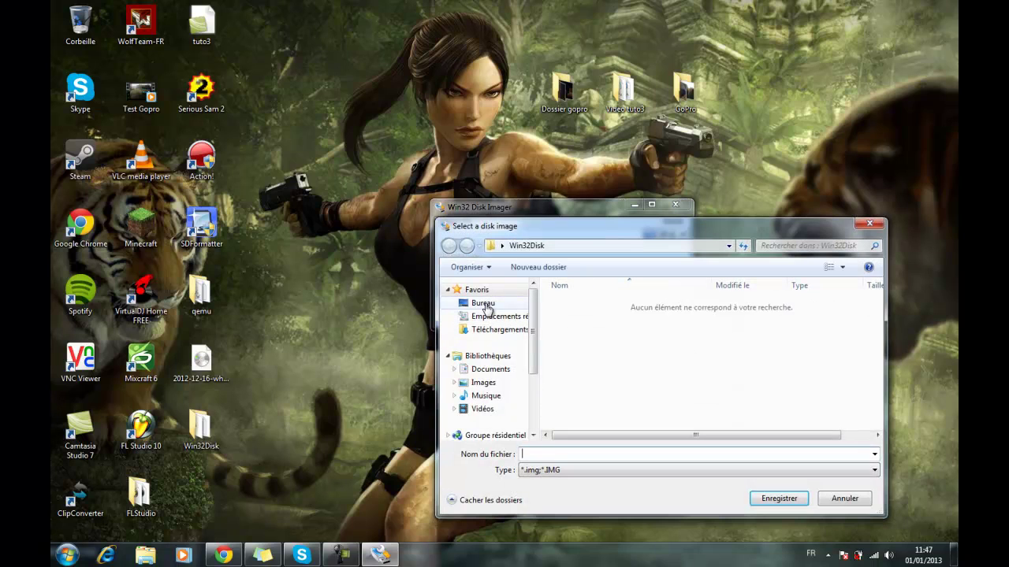
click(484, 305)
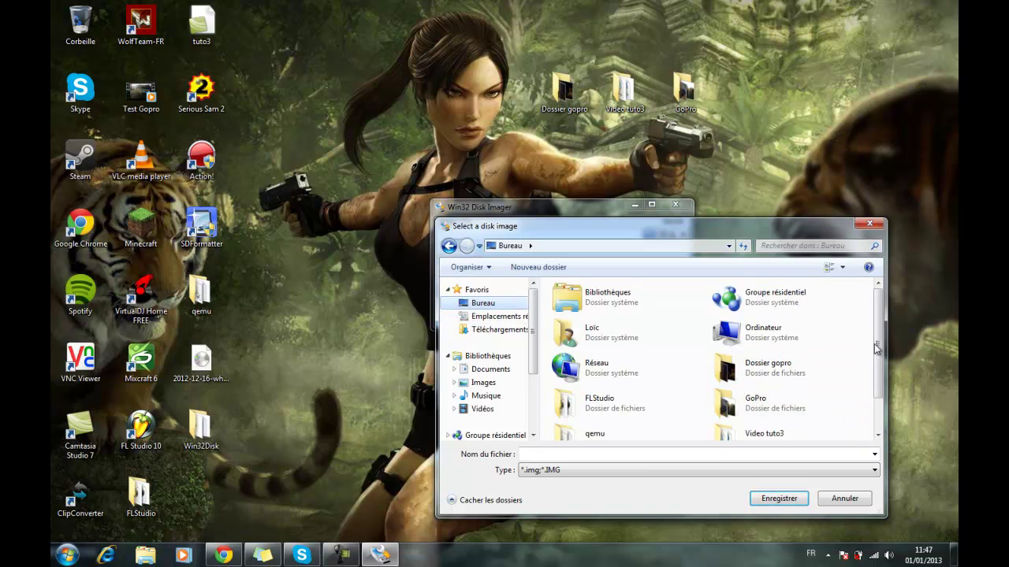
scroll(869, 354, down, 1)
click(794, 430)
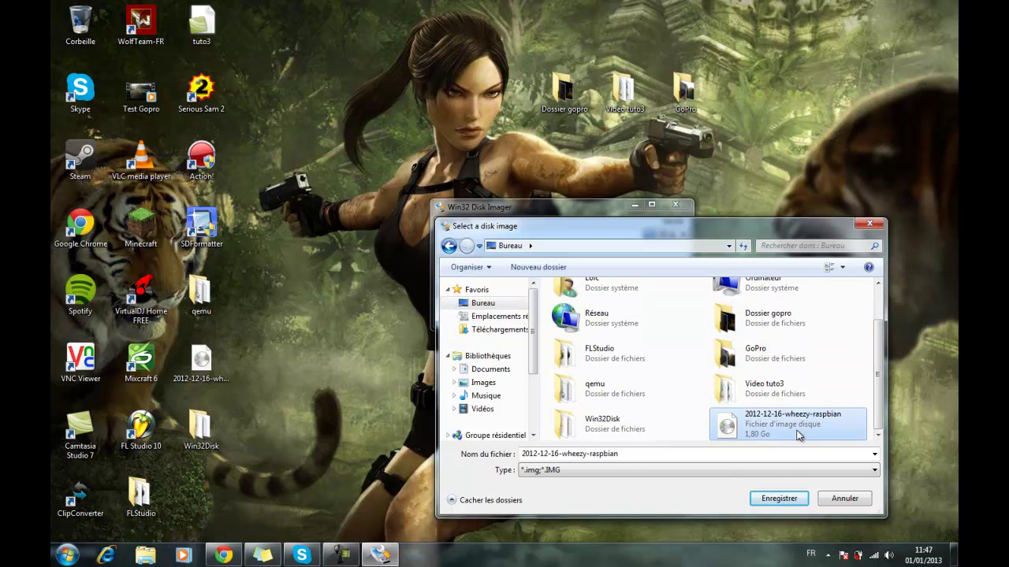
click(764, 501)
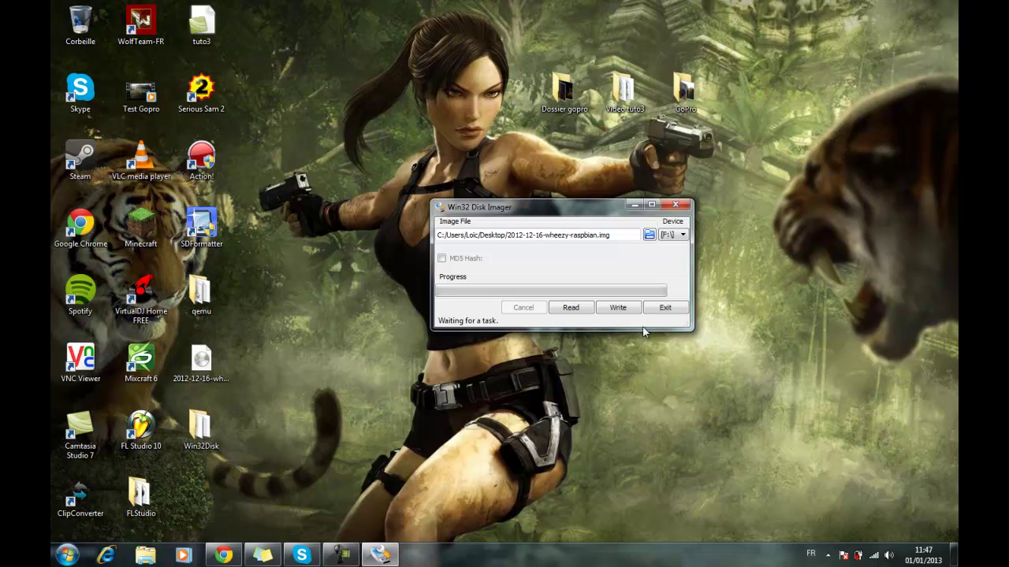
click(619, 312)
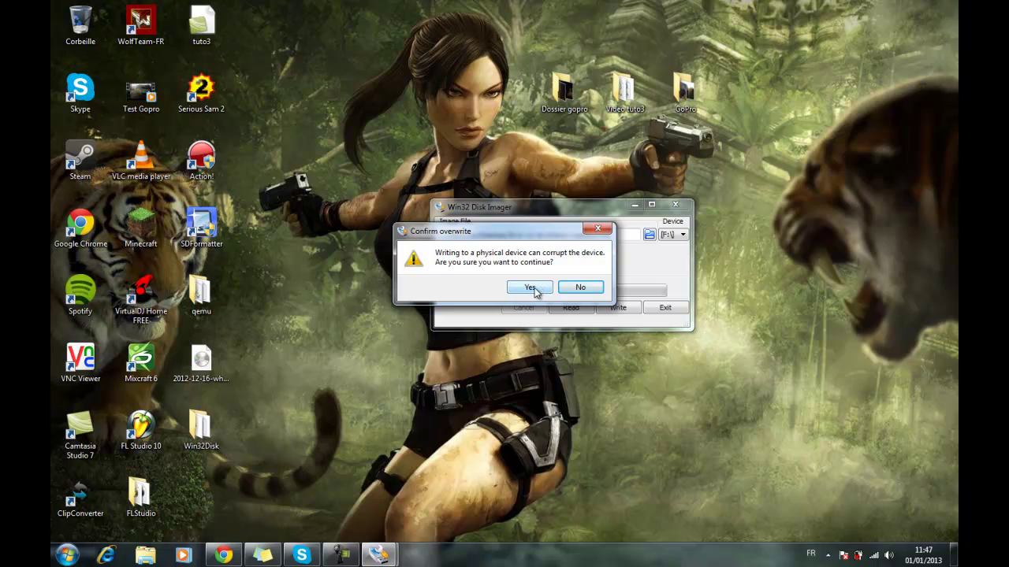
click(533, 289)
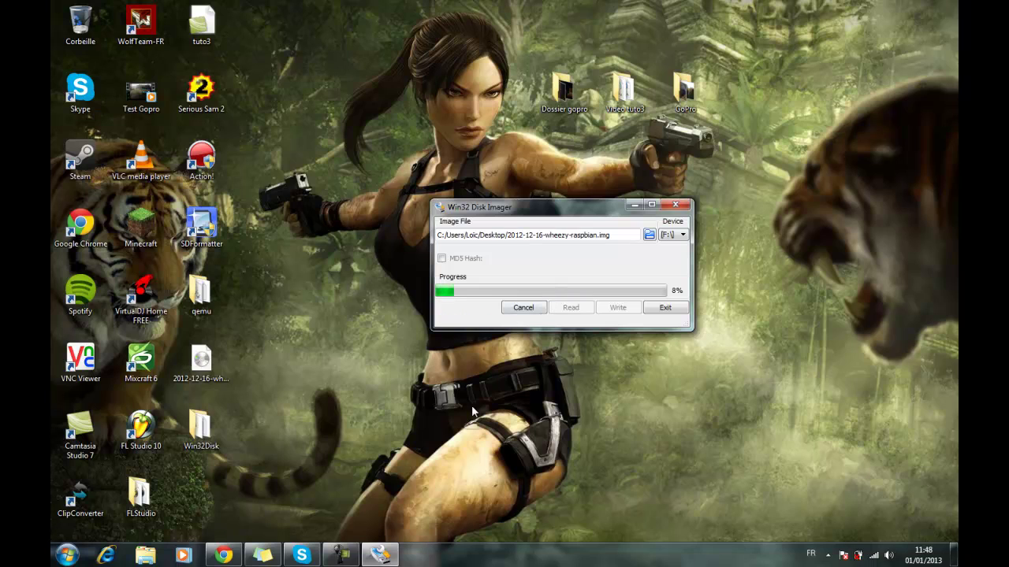
click(341, 555)
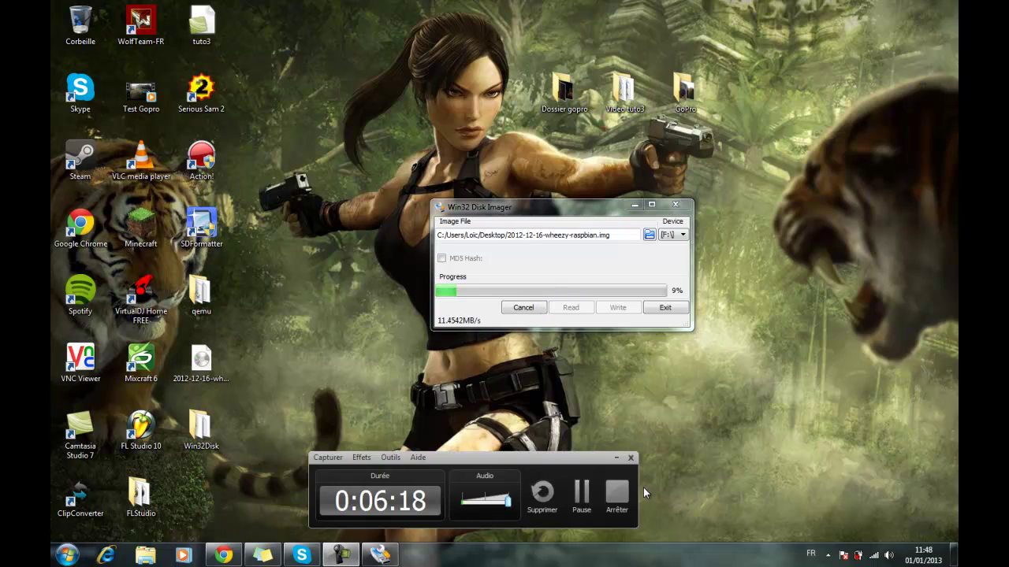
click(581, 491)
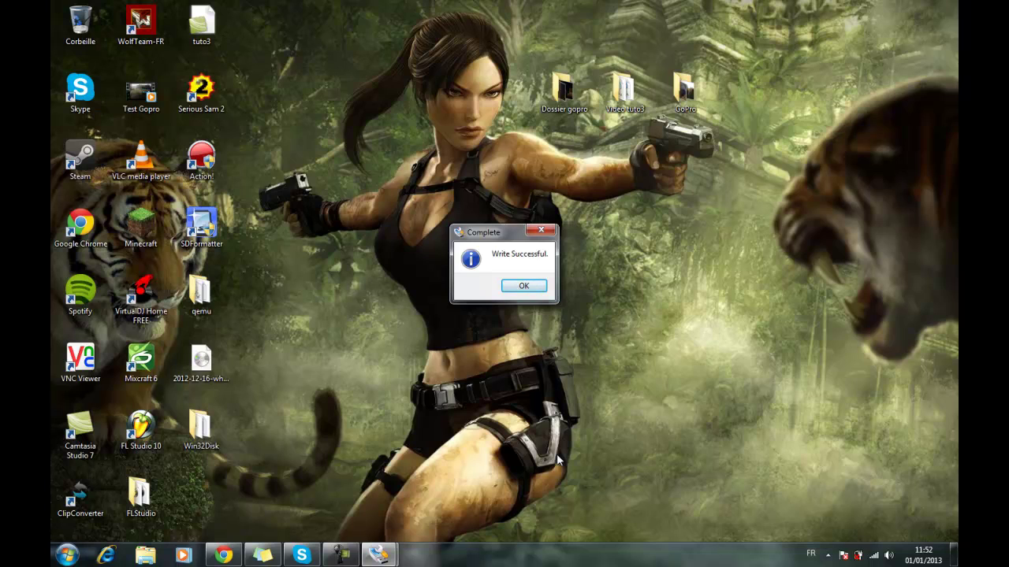
Dismiss the write completion notice and exit Win32 Disk Imager.
click(521, 289)
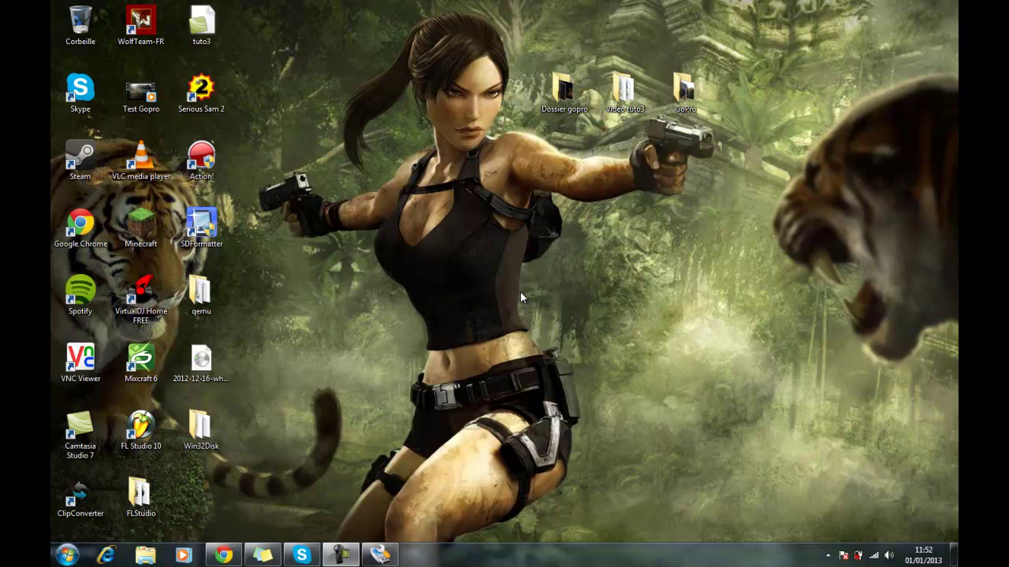
click(379, 556)
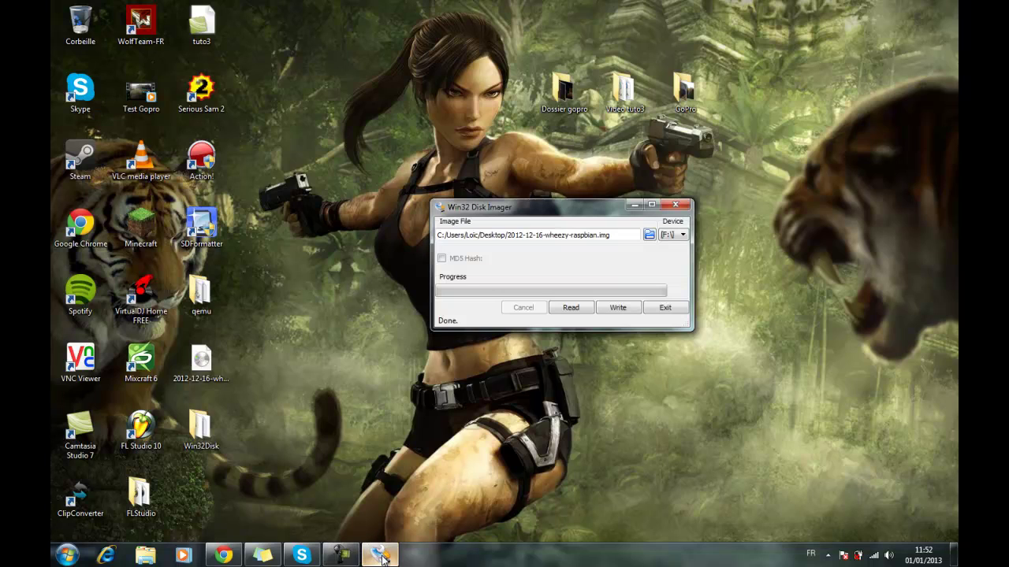
click(676, 306)
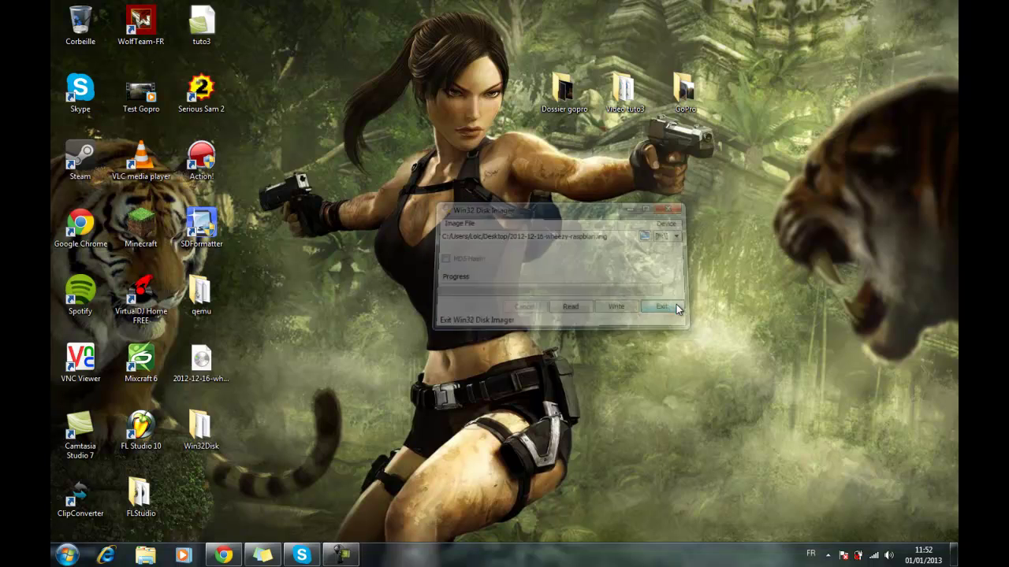
Safely eject the USB mass storage device holding the SD card and close the notification.
click(828, 555)
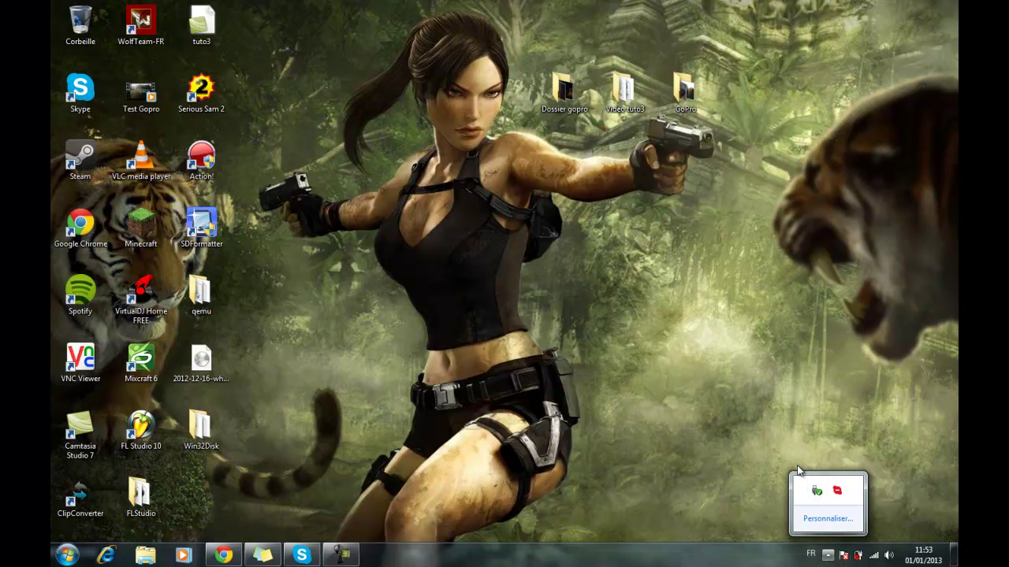
click(828, 517)
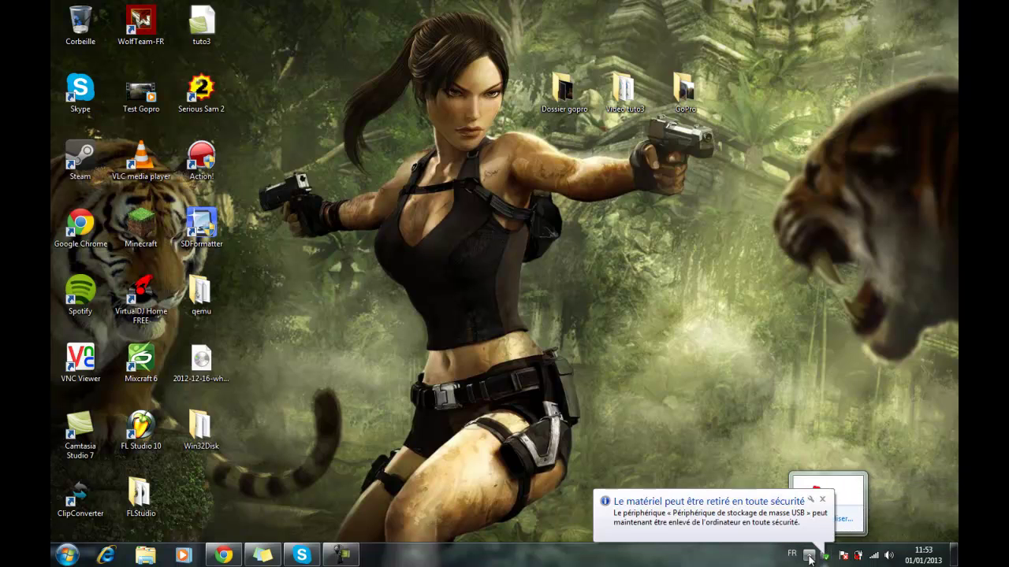
click(822, 499)
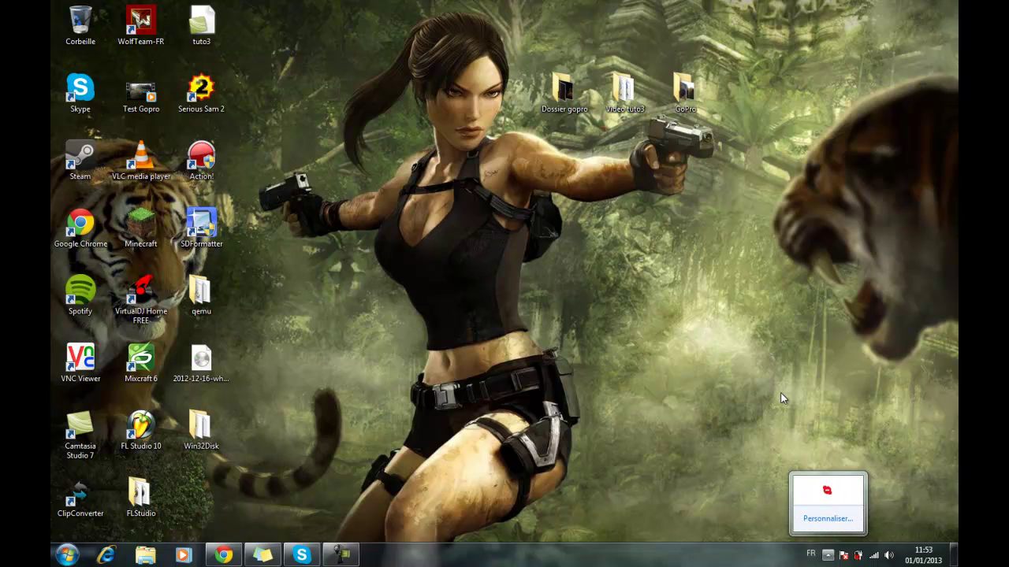
click(782, 398)
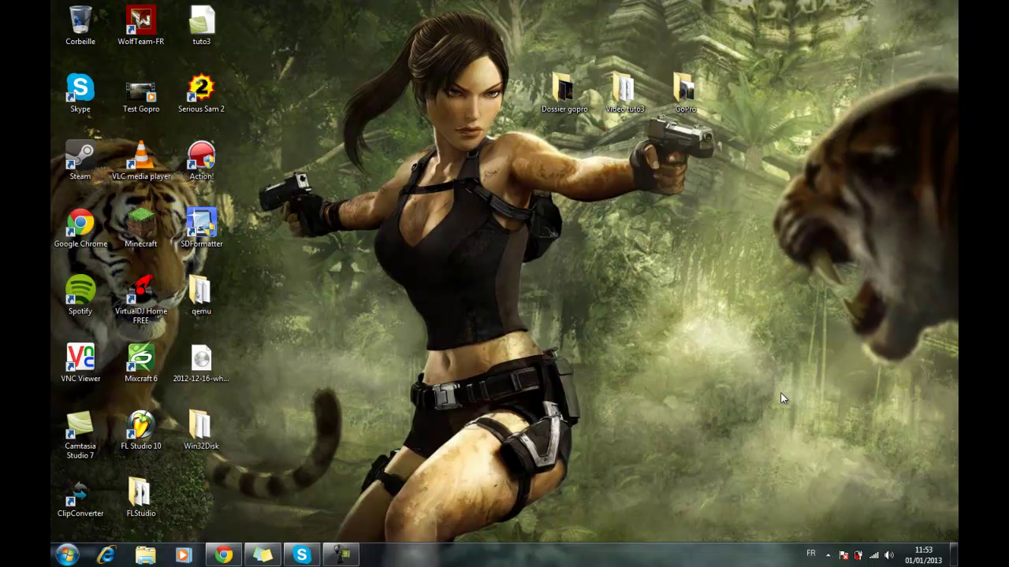